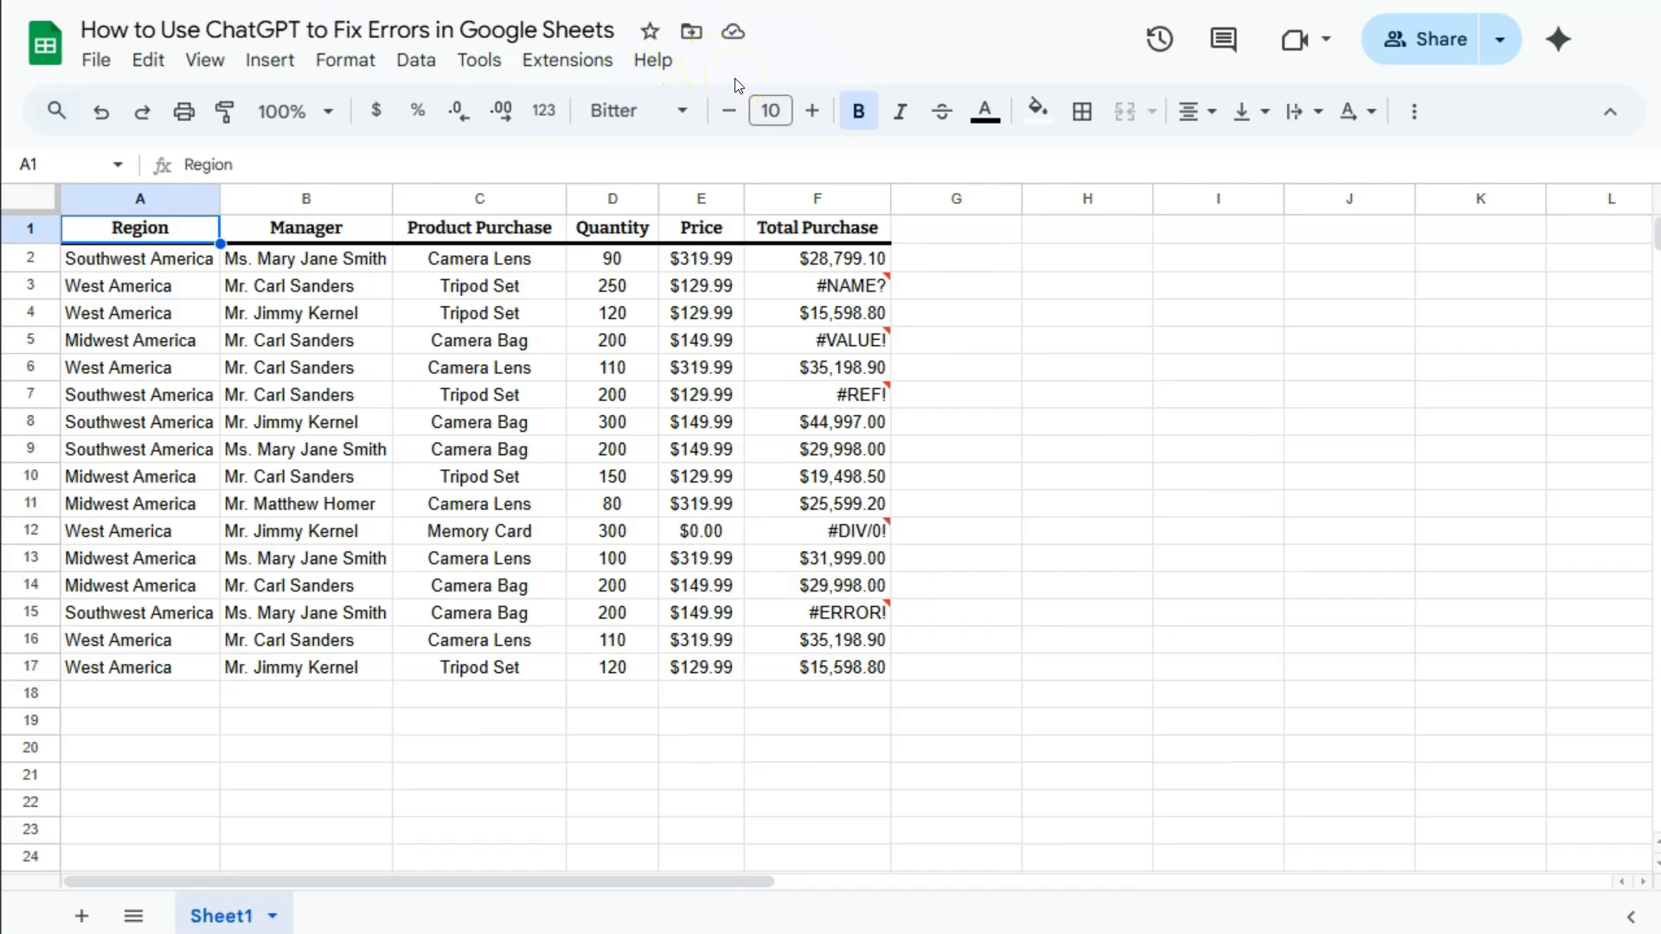
Inspect the error cells F3, F5, F7, F12 and F15 in the Total Purchase column
click(874, 287)
click(865, 340)
click(861, 394)
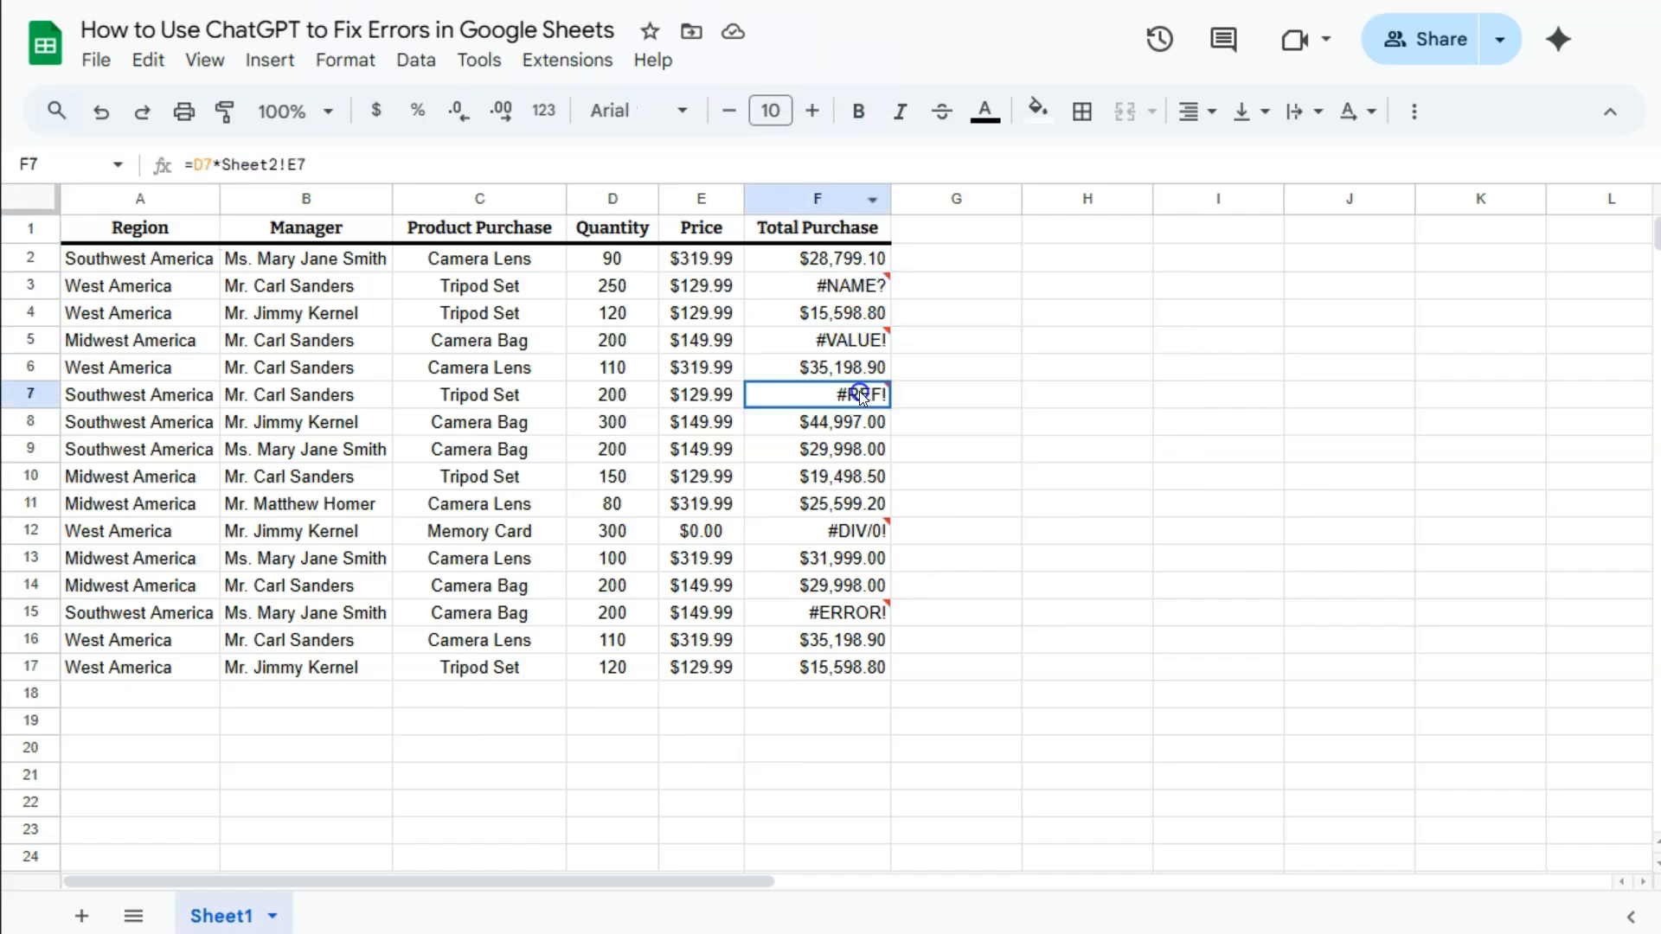
click(865, 531)
click(865, 612)
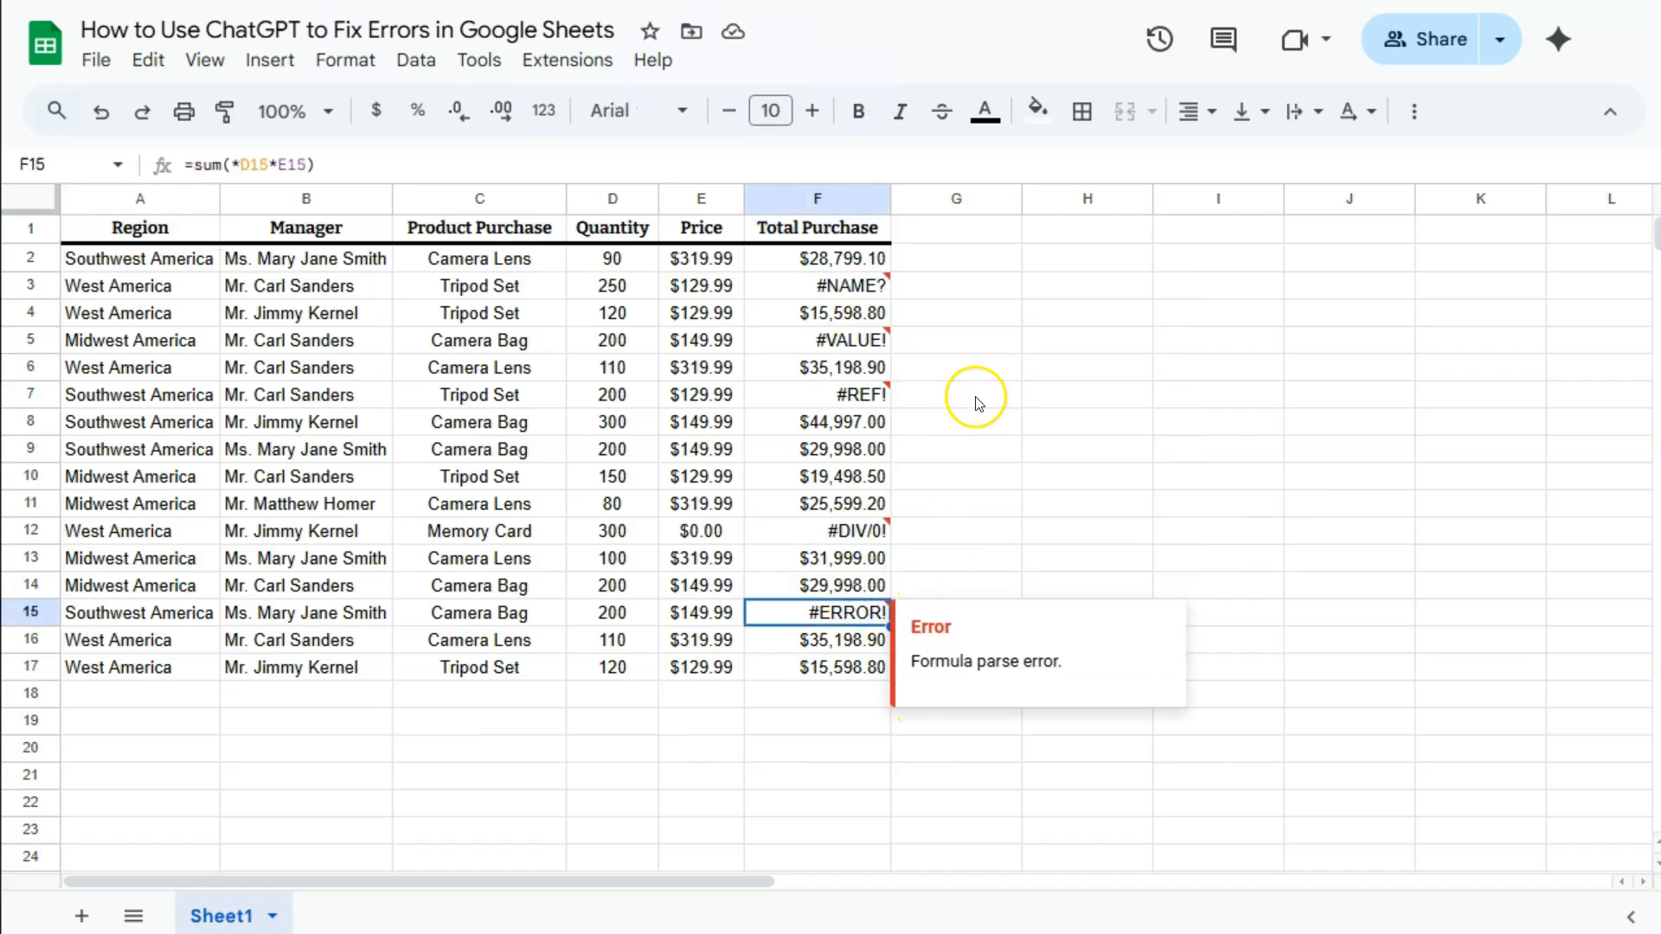
click(978, 297)
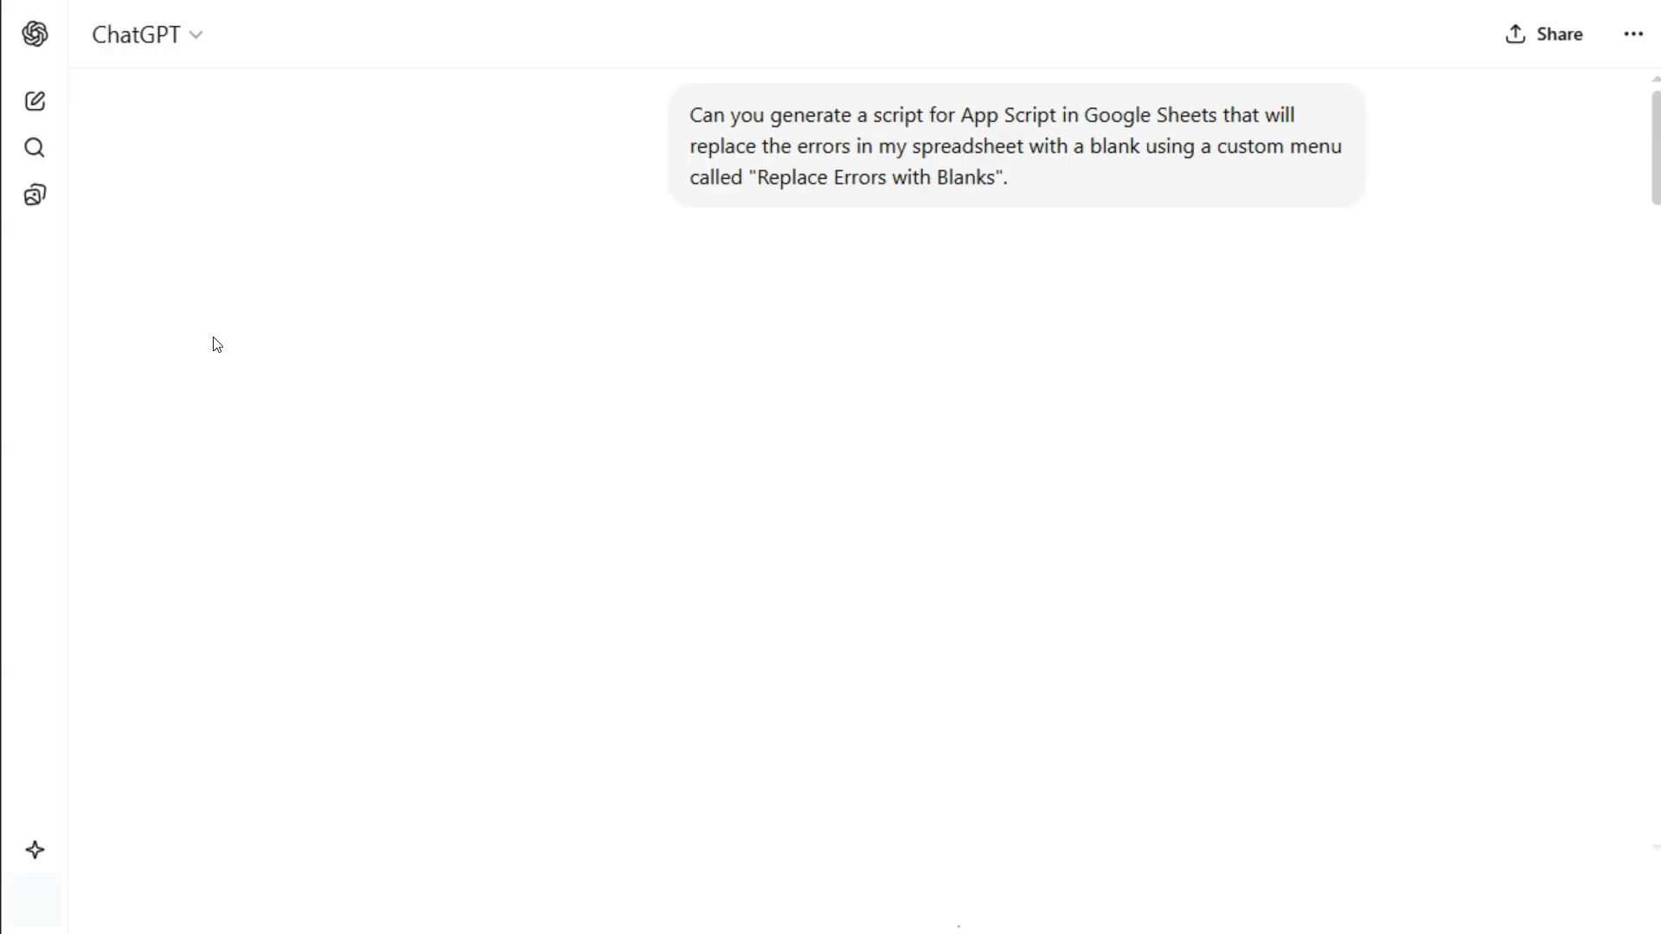
Switch to ChatGPT, copy the generated "Replace Errors with Blanks" script and read its usage instructions
click(290, 278)
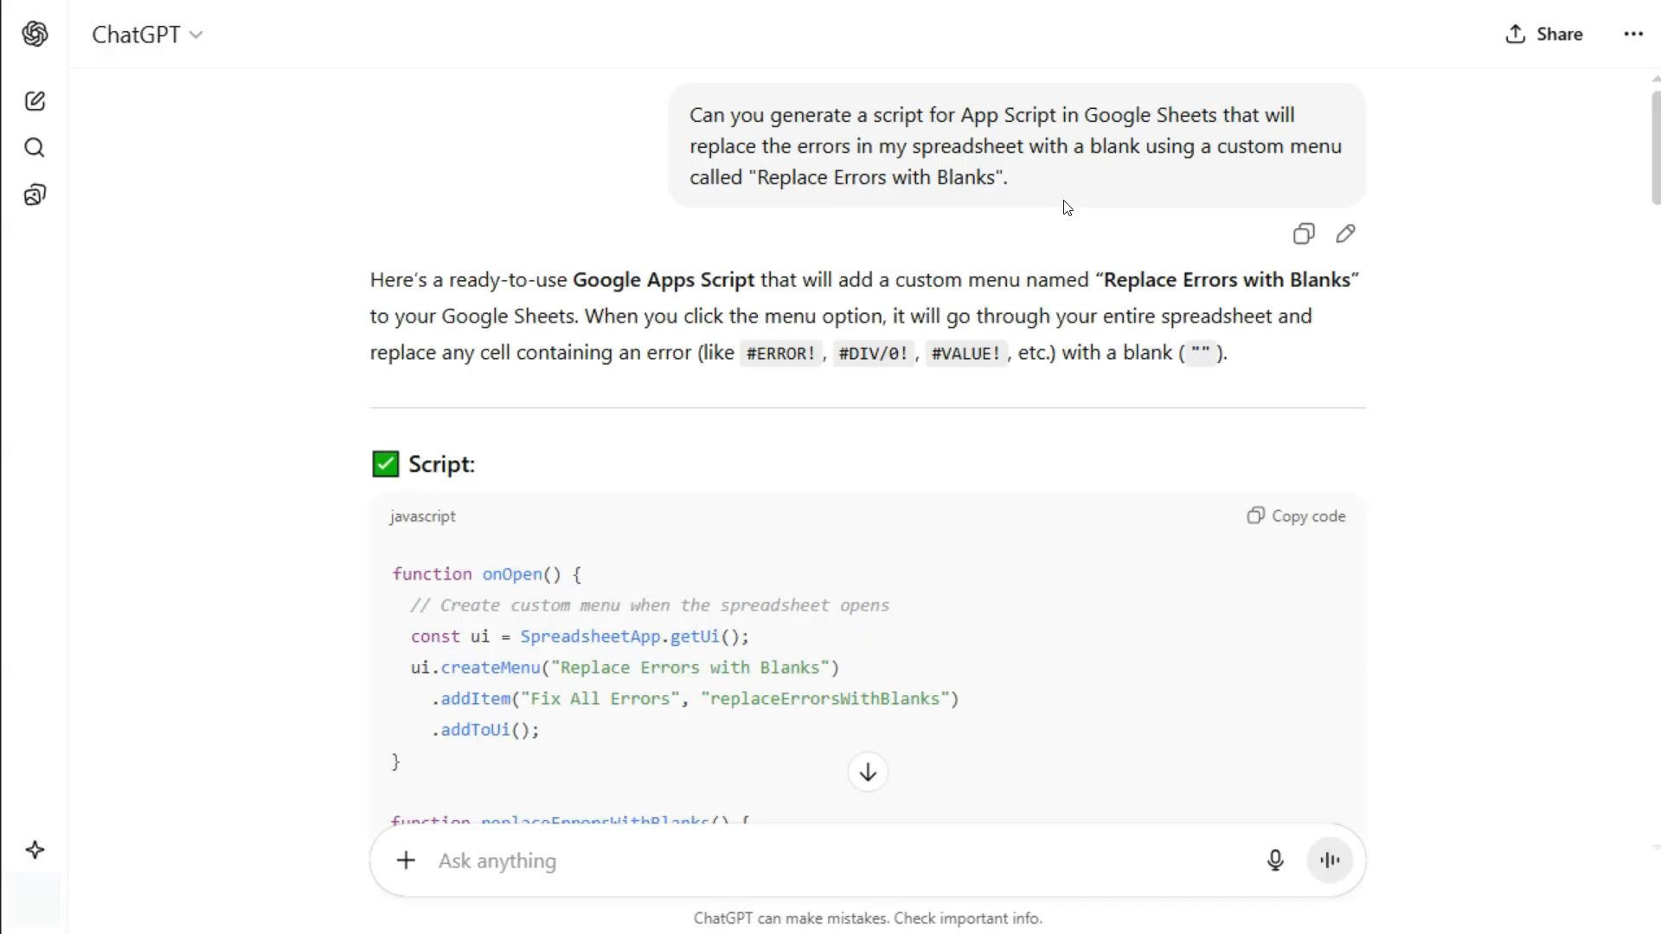
scroll(1116, 463, down, 15)
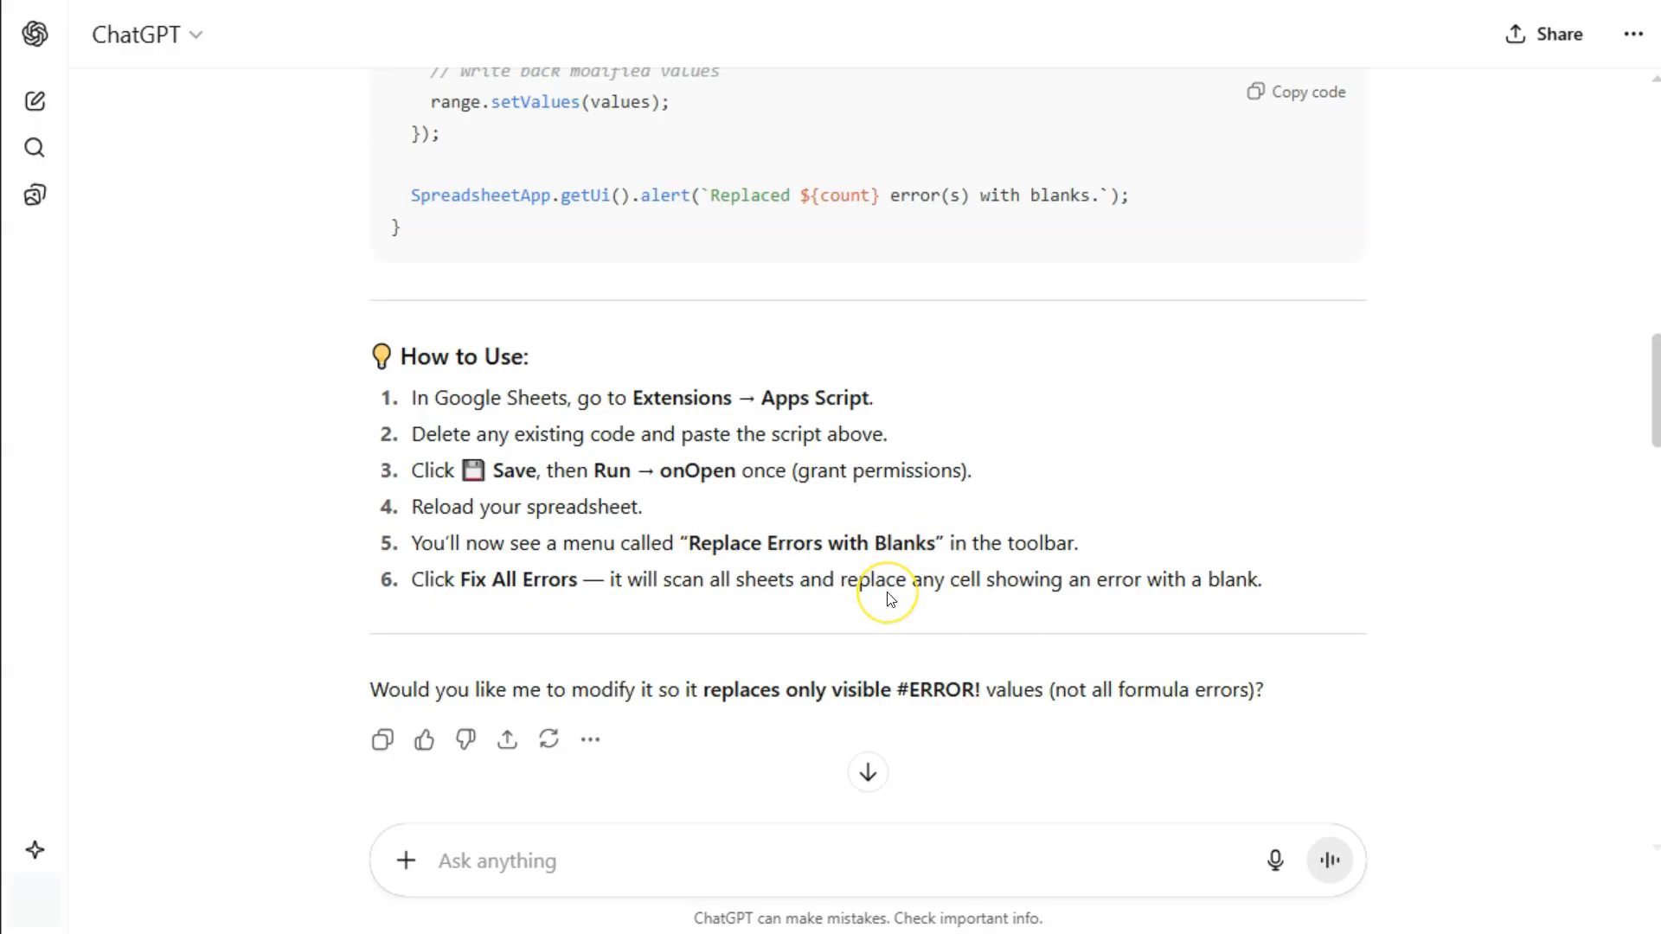
scroll(890, 598, up, 12)
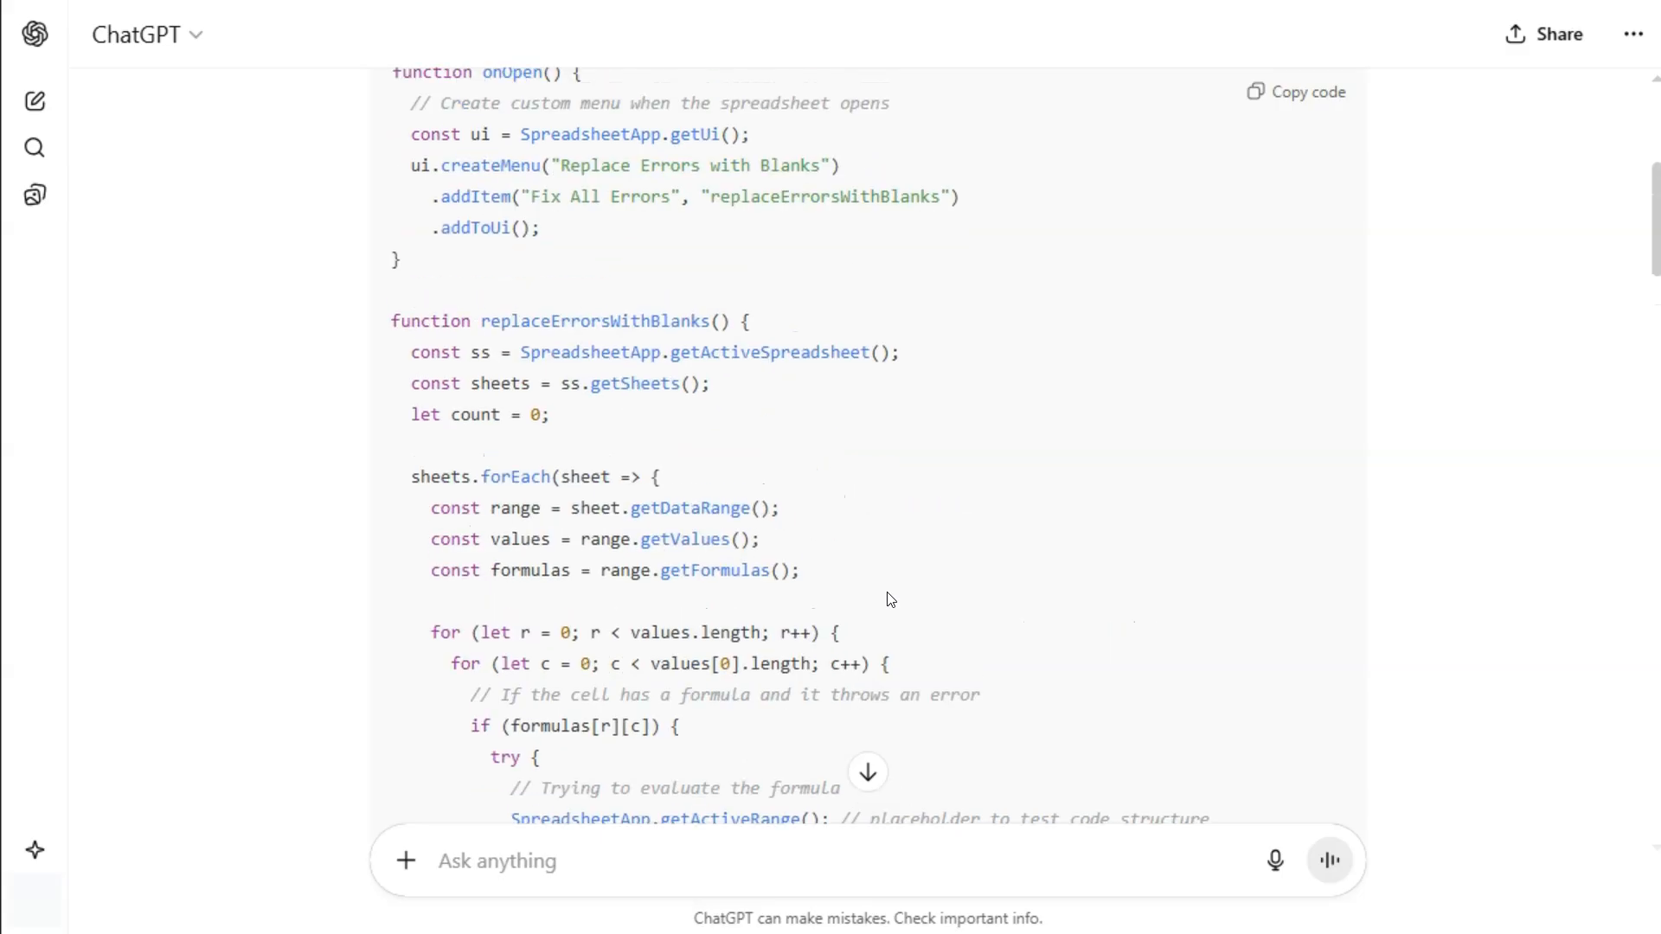
scroll(889, 599, up, 3)
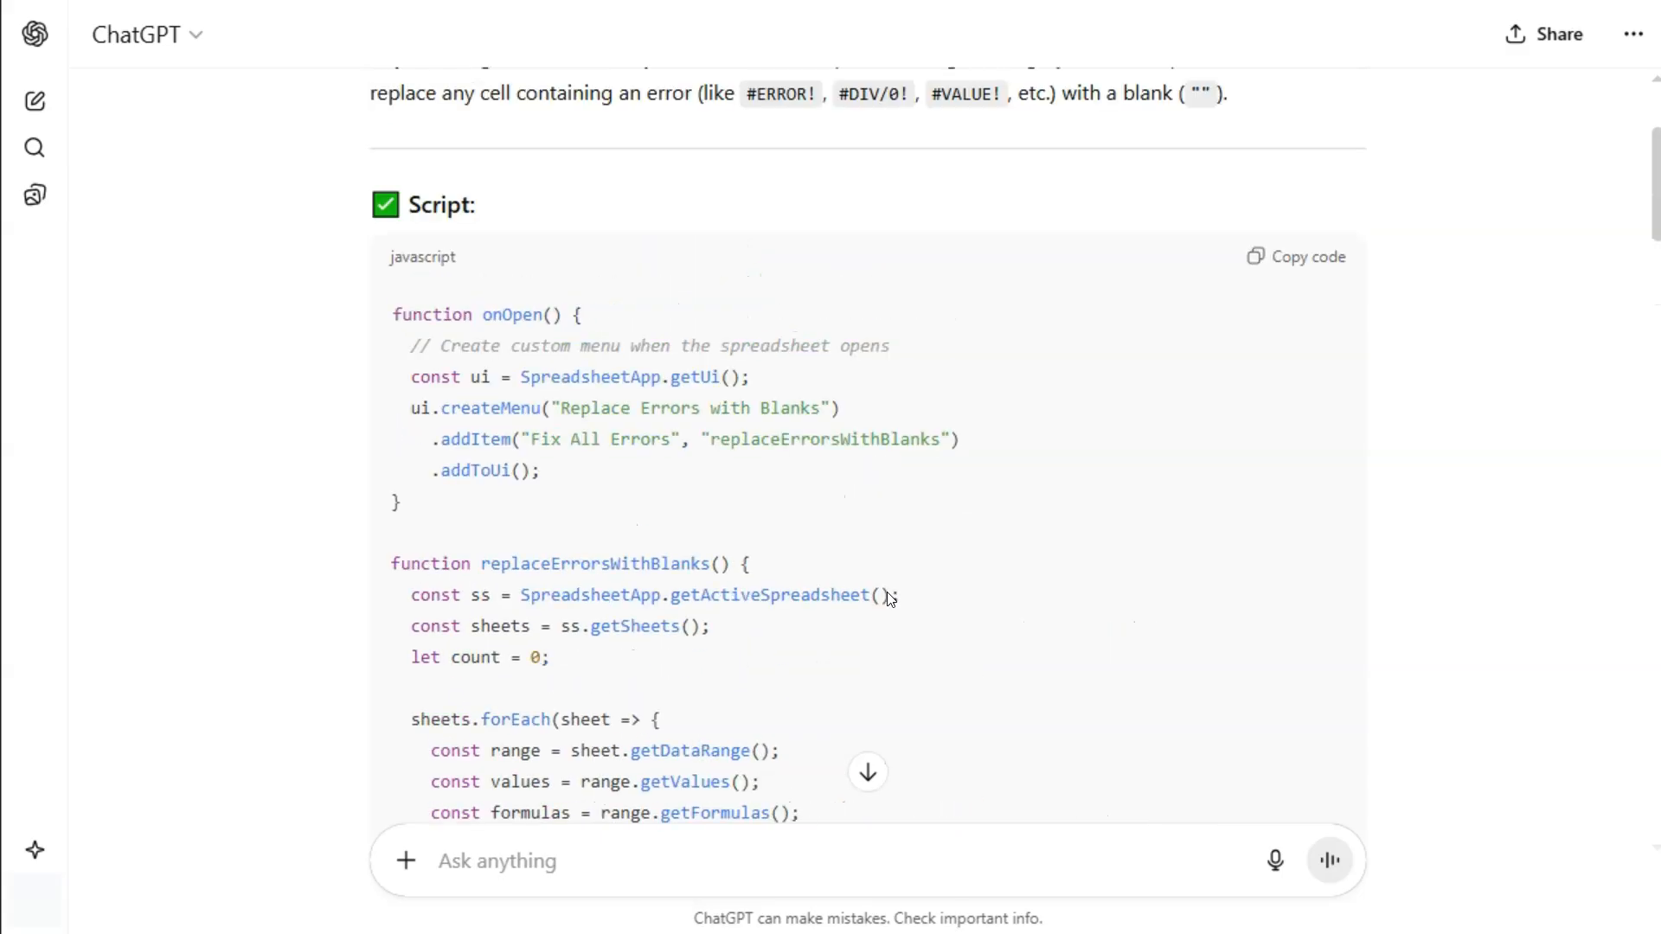
click(1275, 277)
scroll(1025, 497, down, 7)
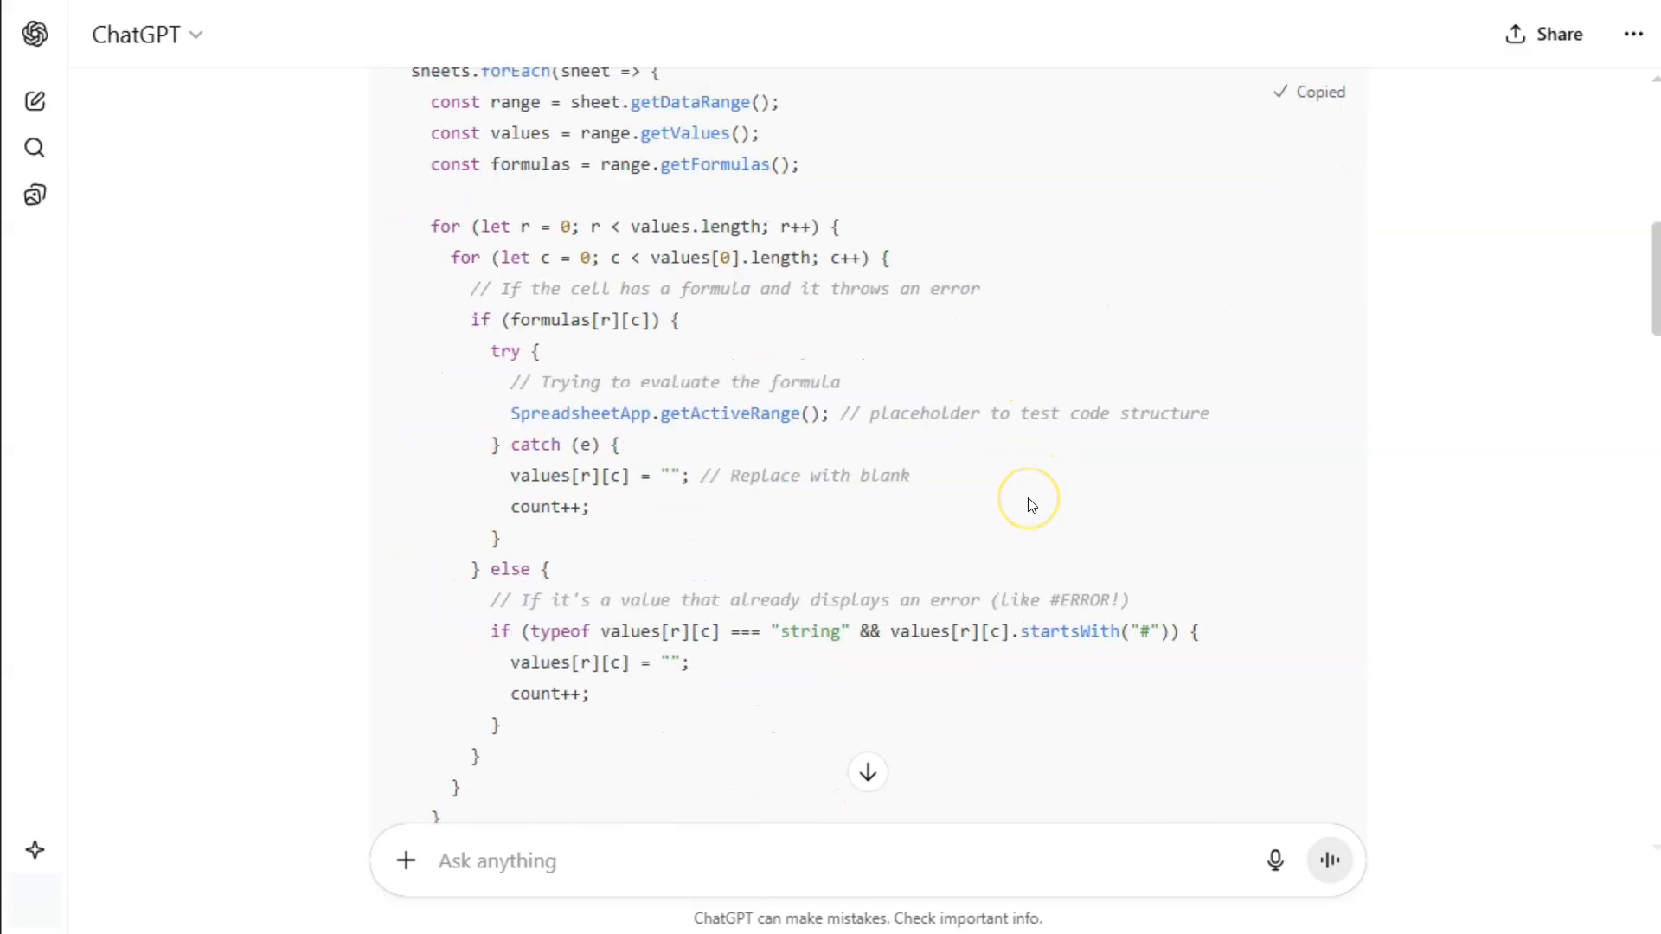
scroll(1029, 504, down, 7)
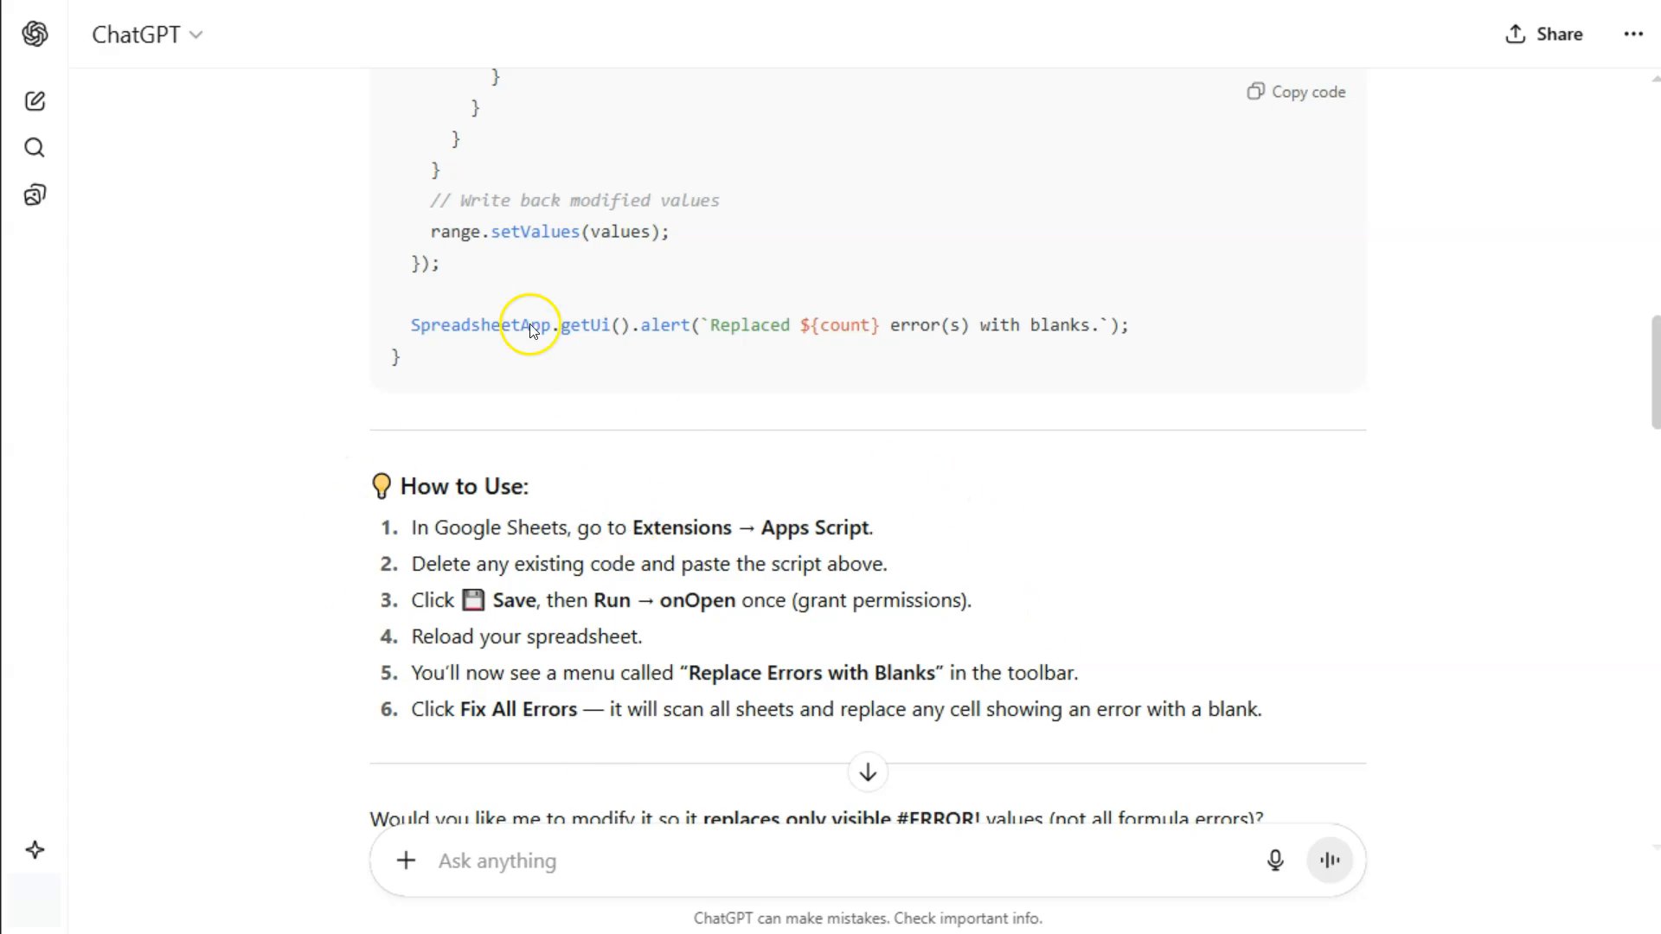
Return to the Google Sheets spreadsheet, open its Apps Script project and paste the copied script into Code.gs
click(329, 1)
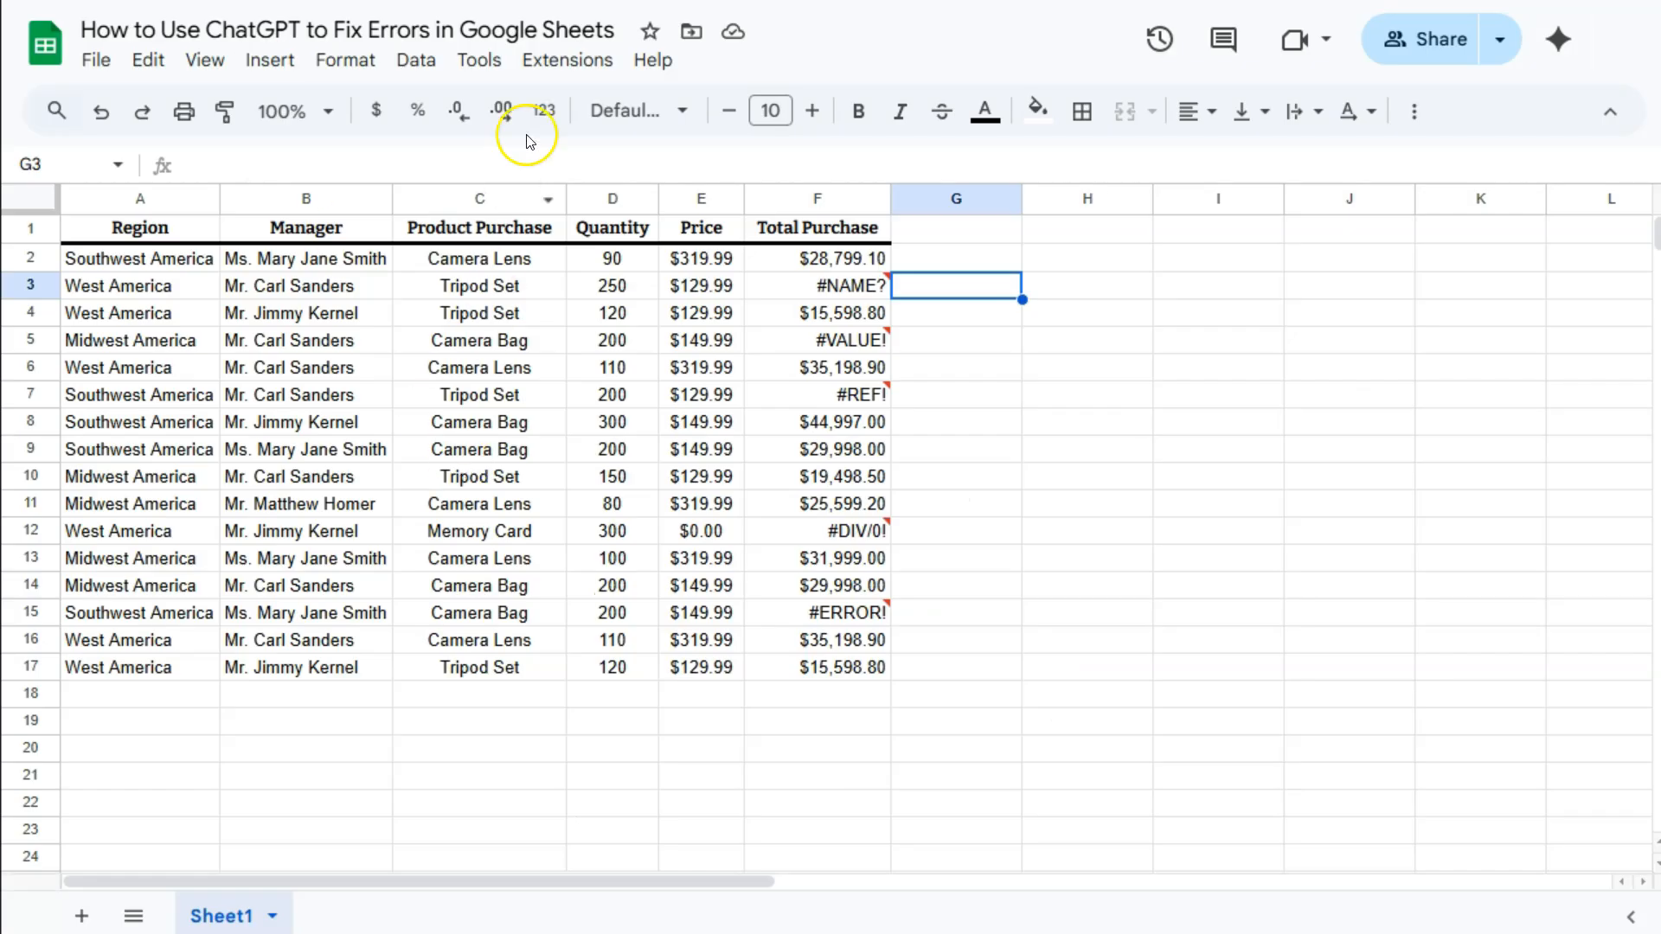
click(564, 59)
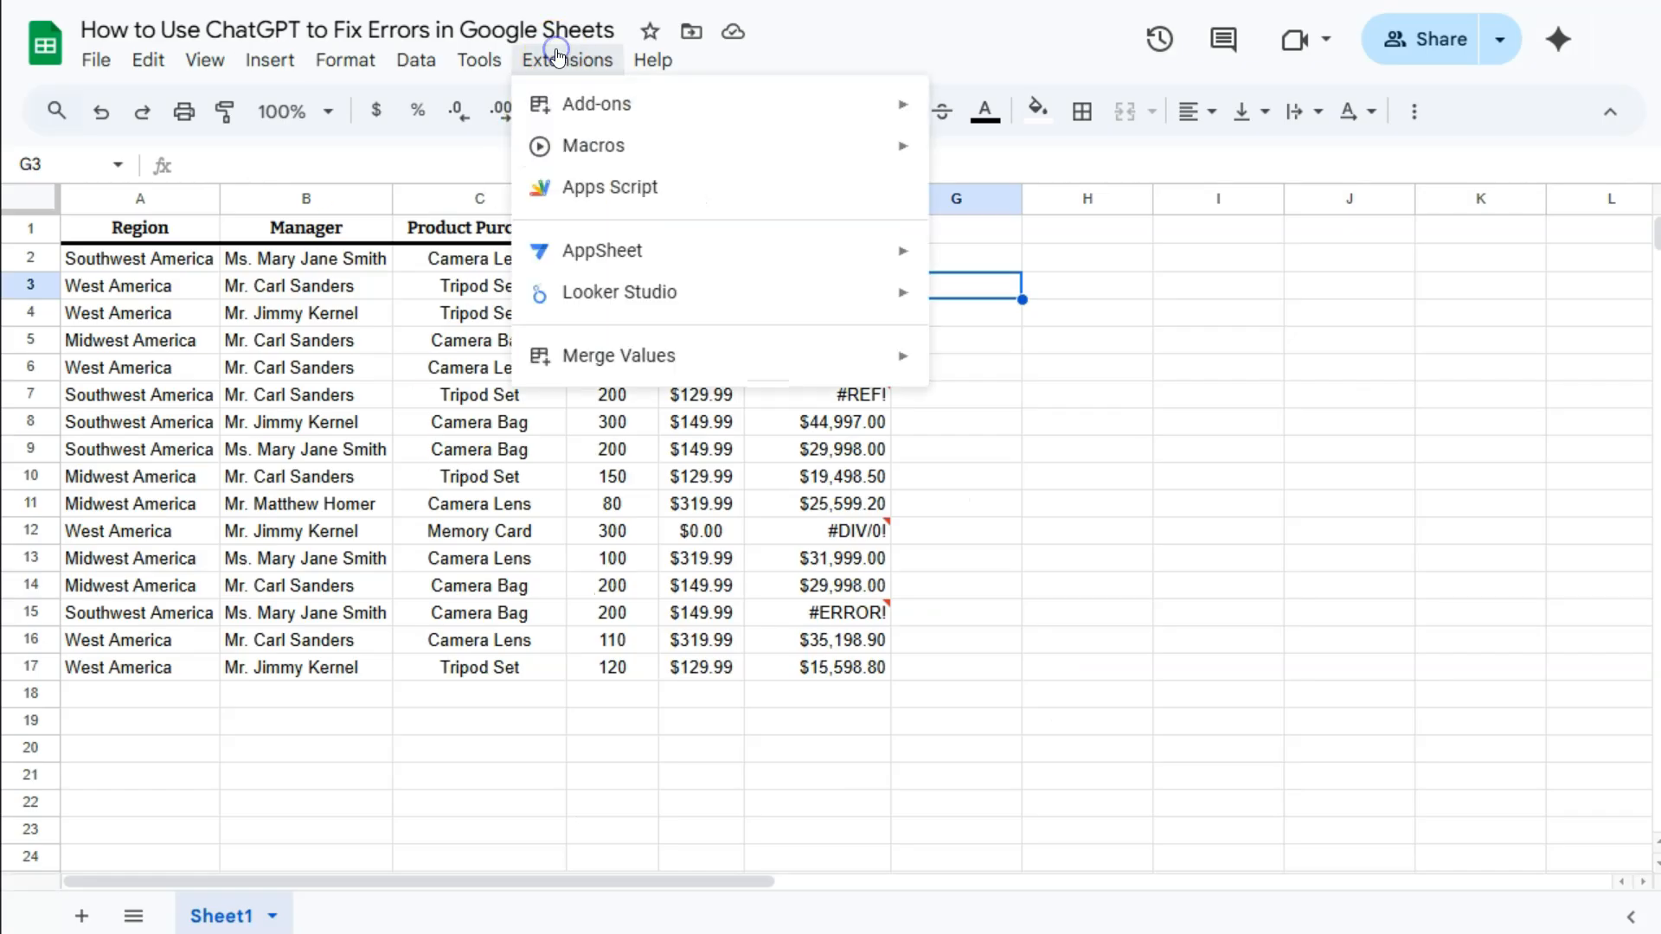
click(596, 186)
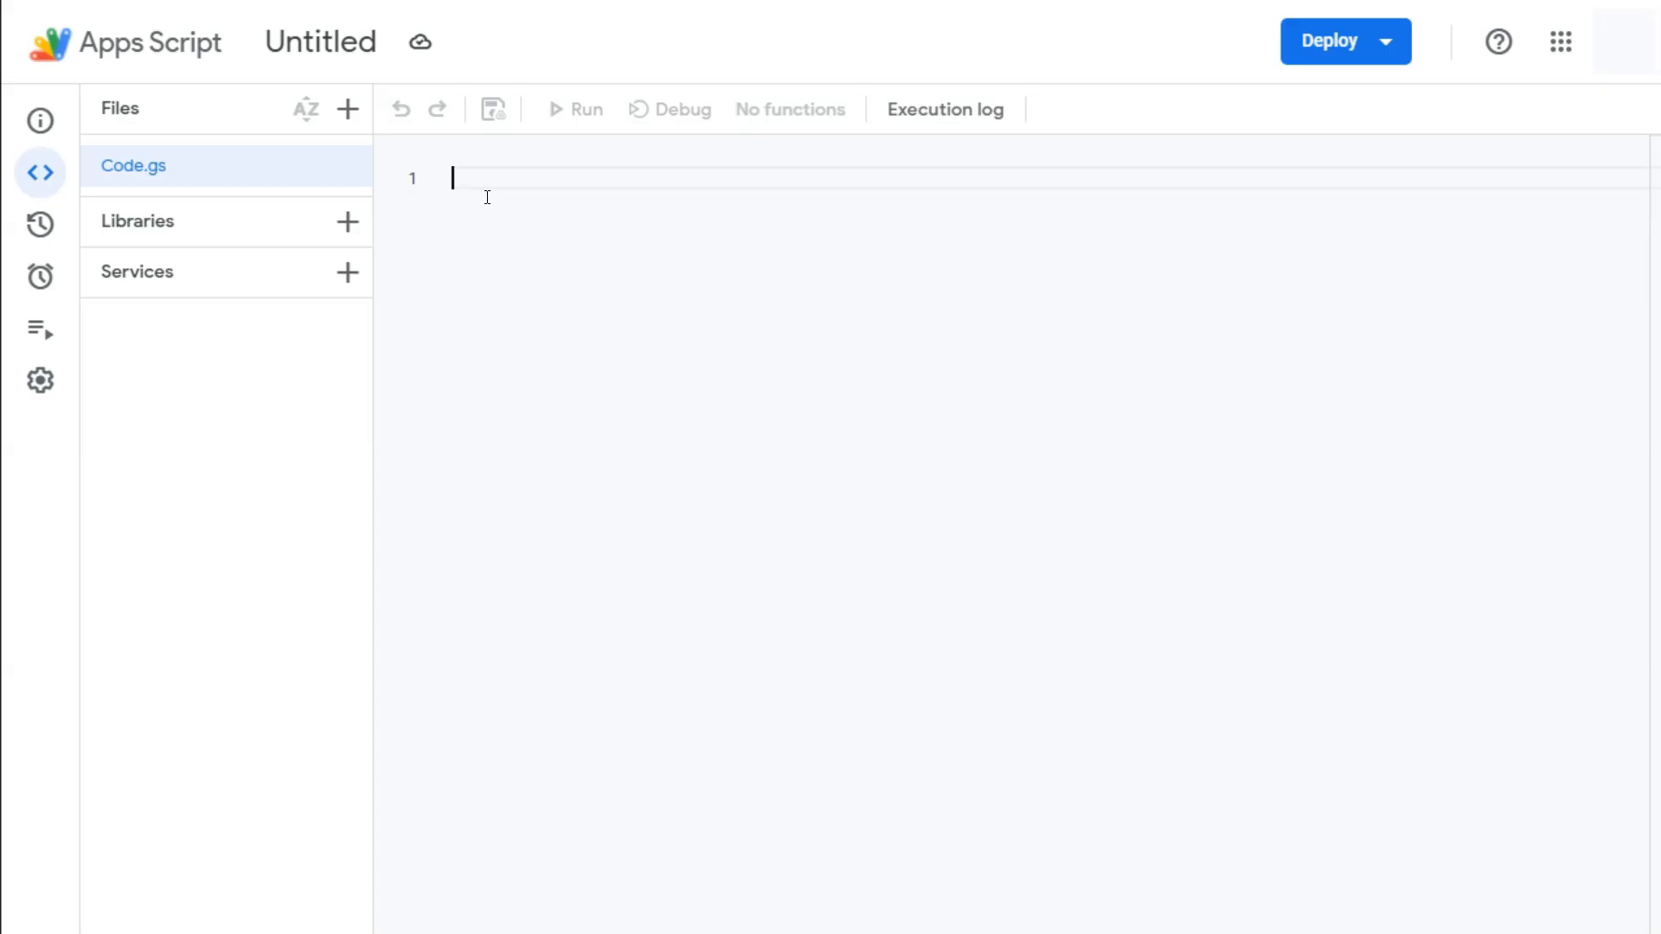
key(ctrl+v)
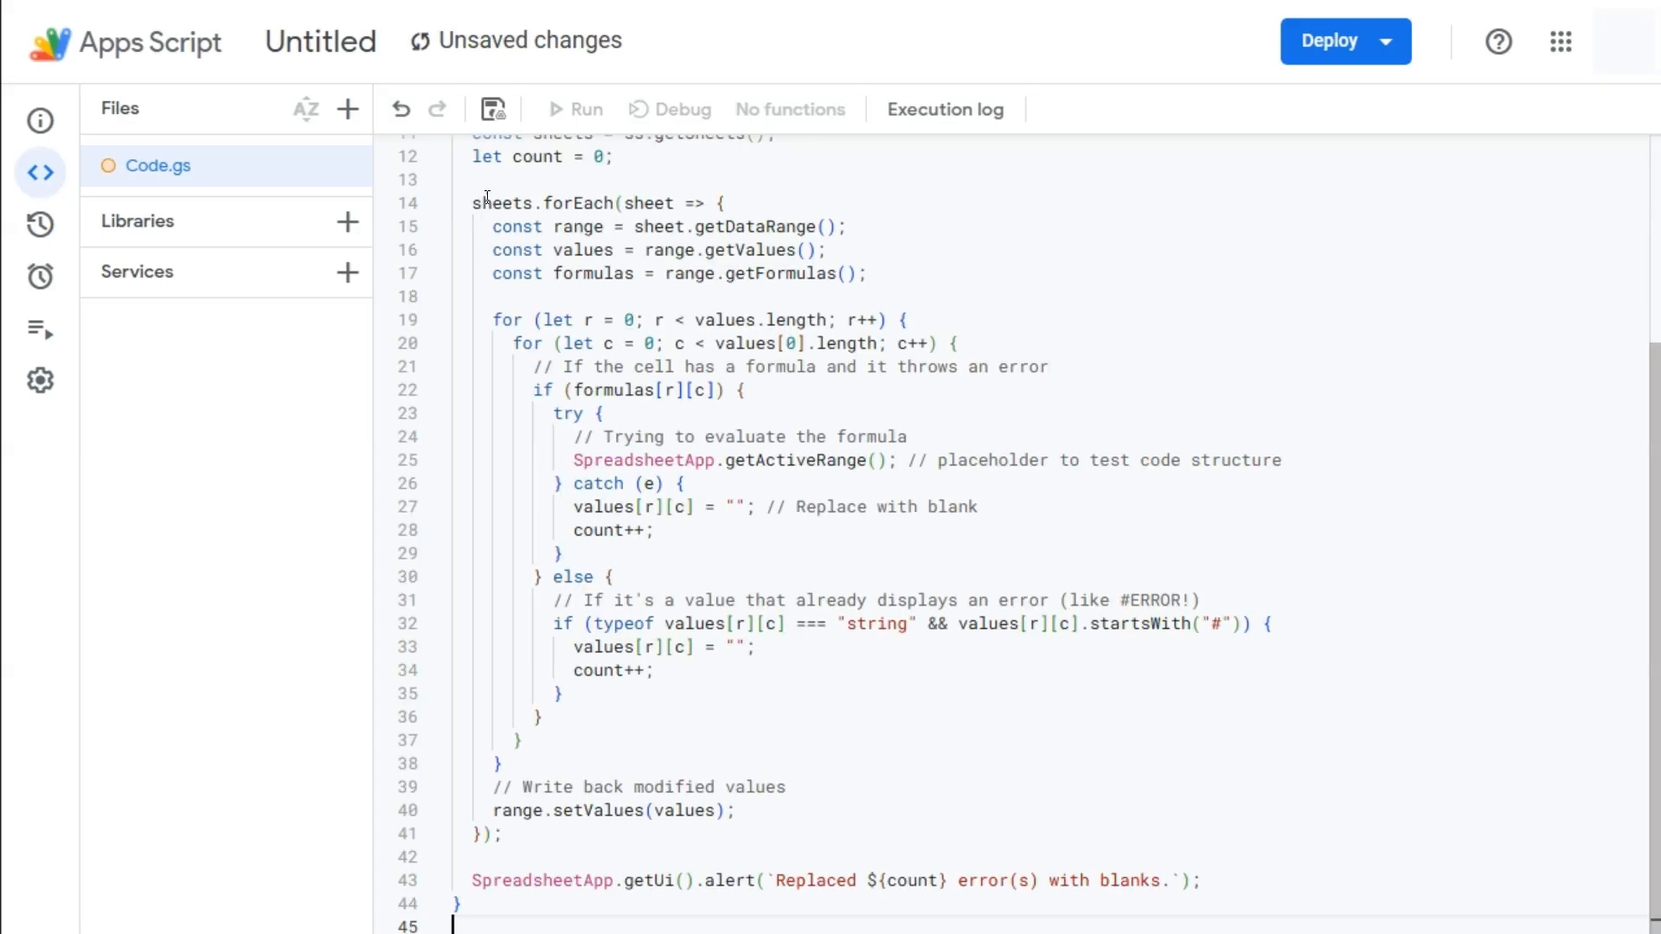
Save the script project and run the onOpen function
click(497, 121)
click(562, 109)
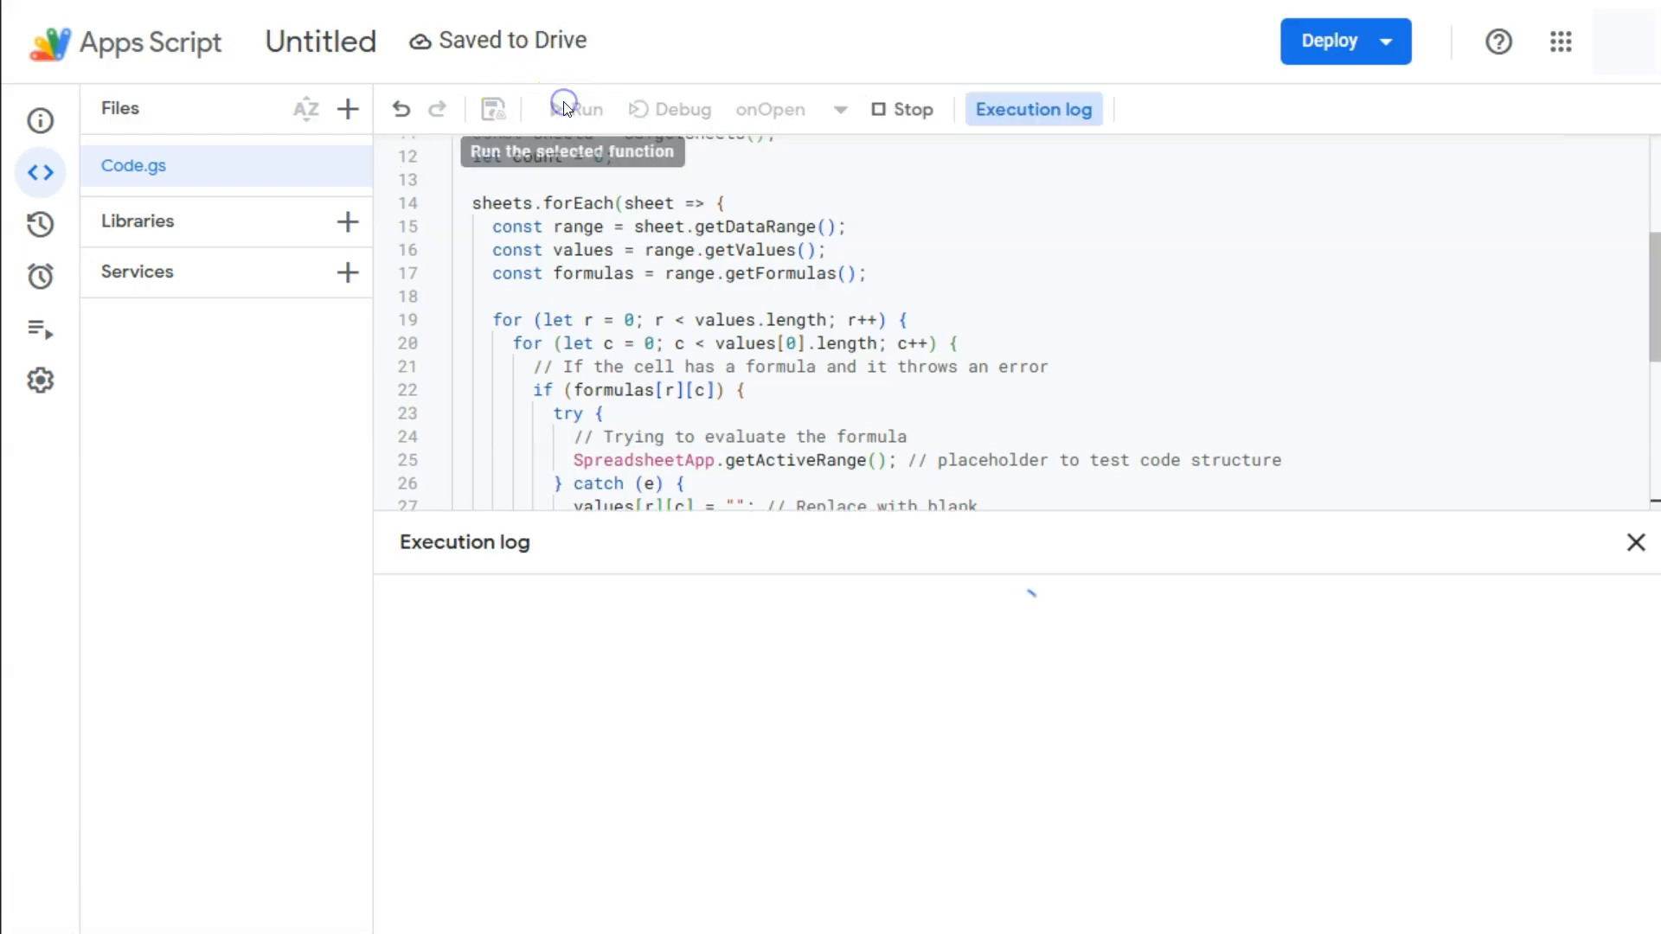
click(715, 410)
click(733, 494)
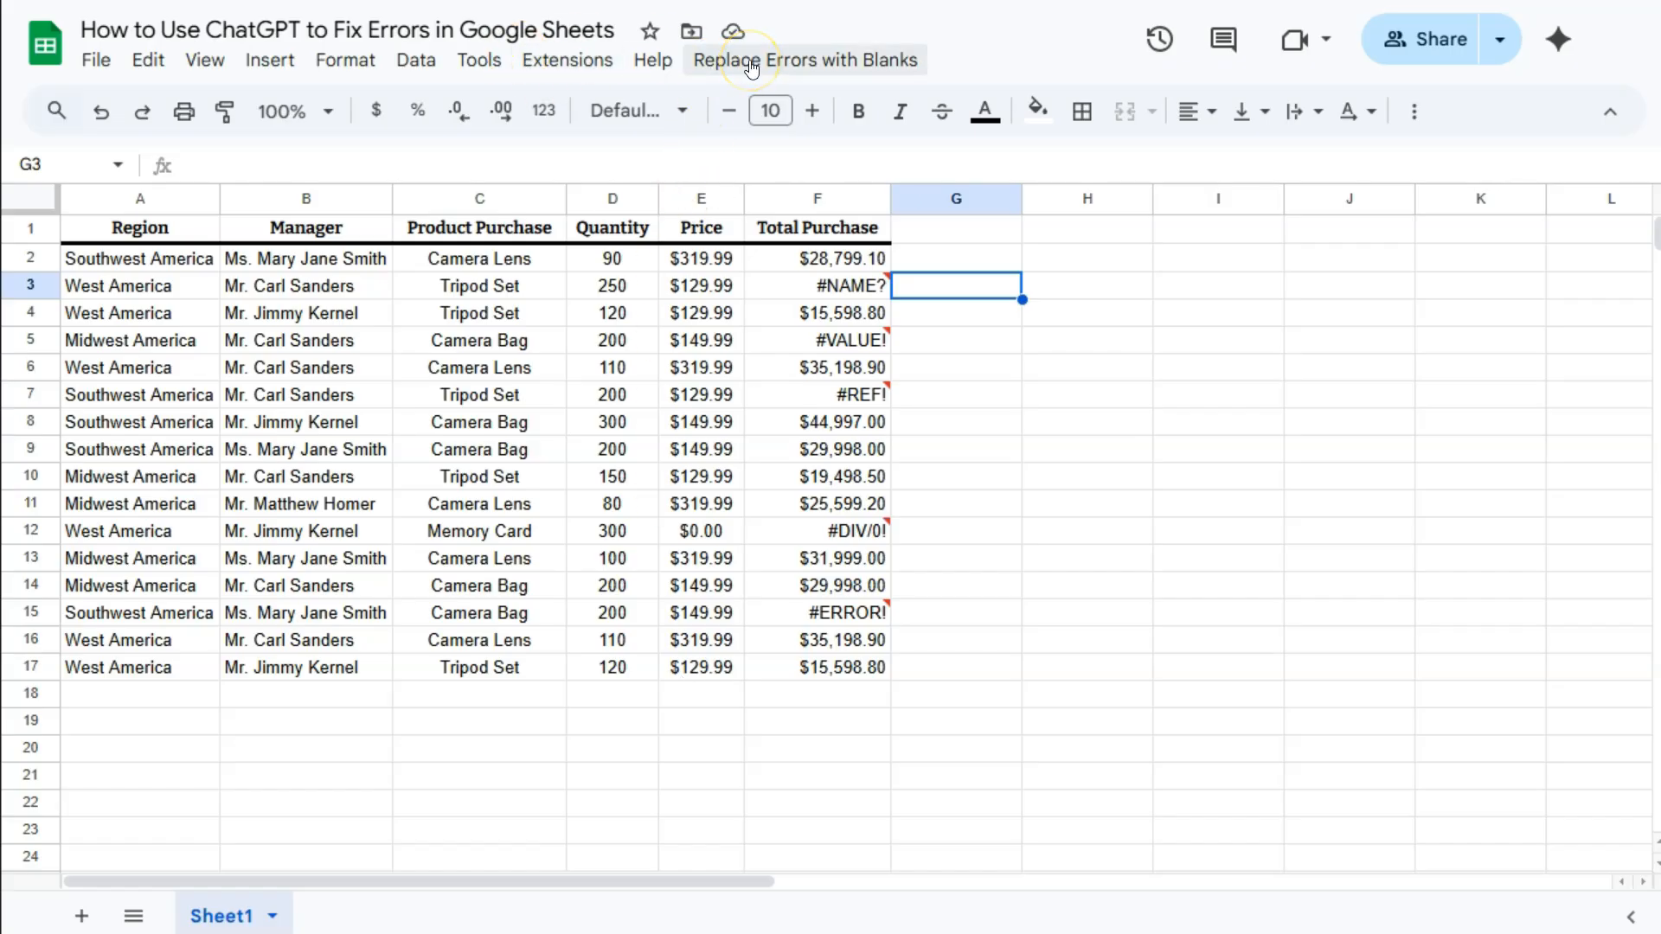
In the spreadsheet, run the Fix All Errors command of Replace Errors with Blanks and close its completion message
click(808, 60)
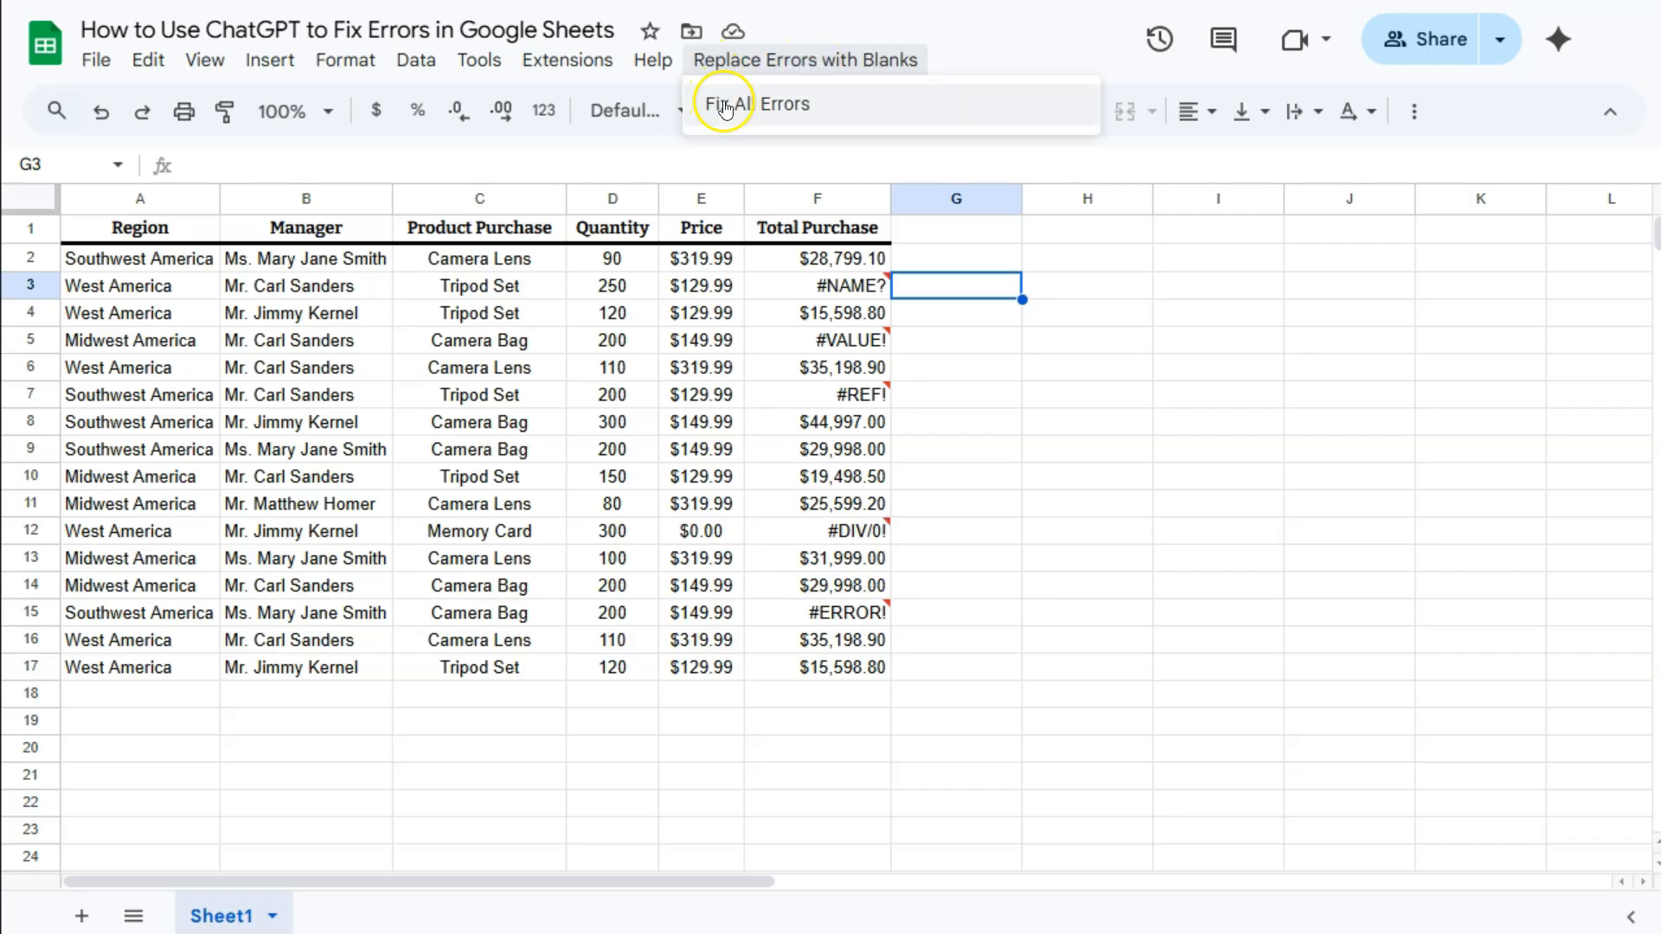
click(763, 111)
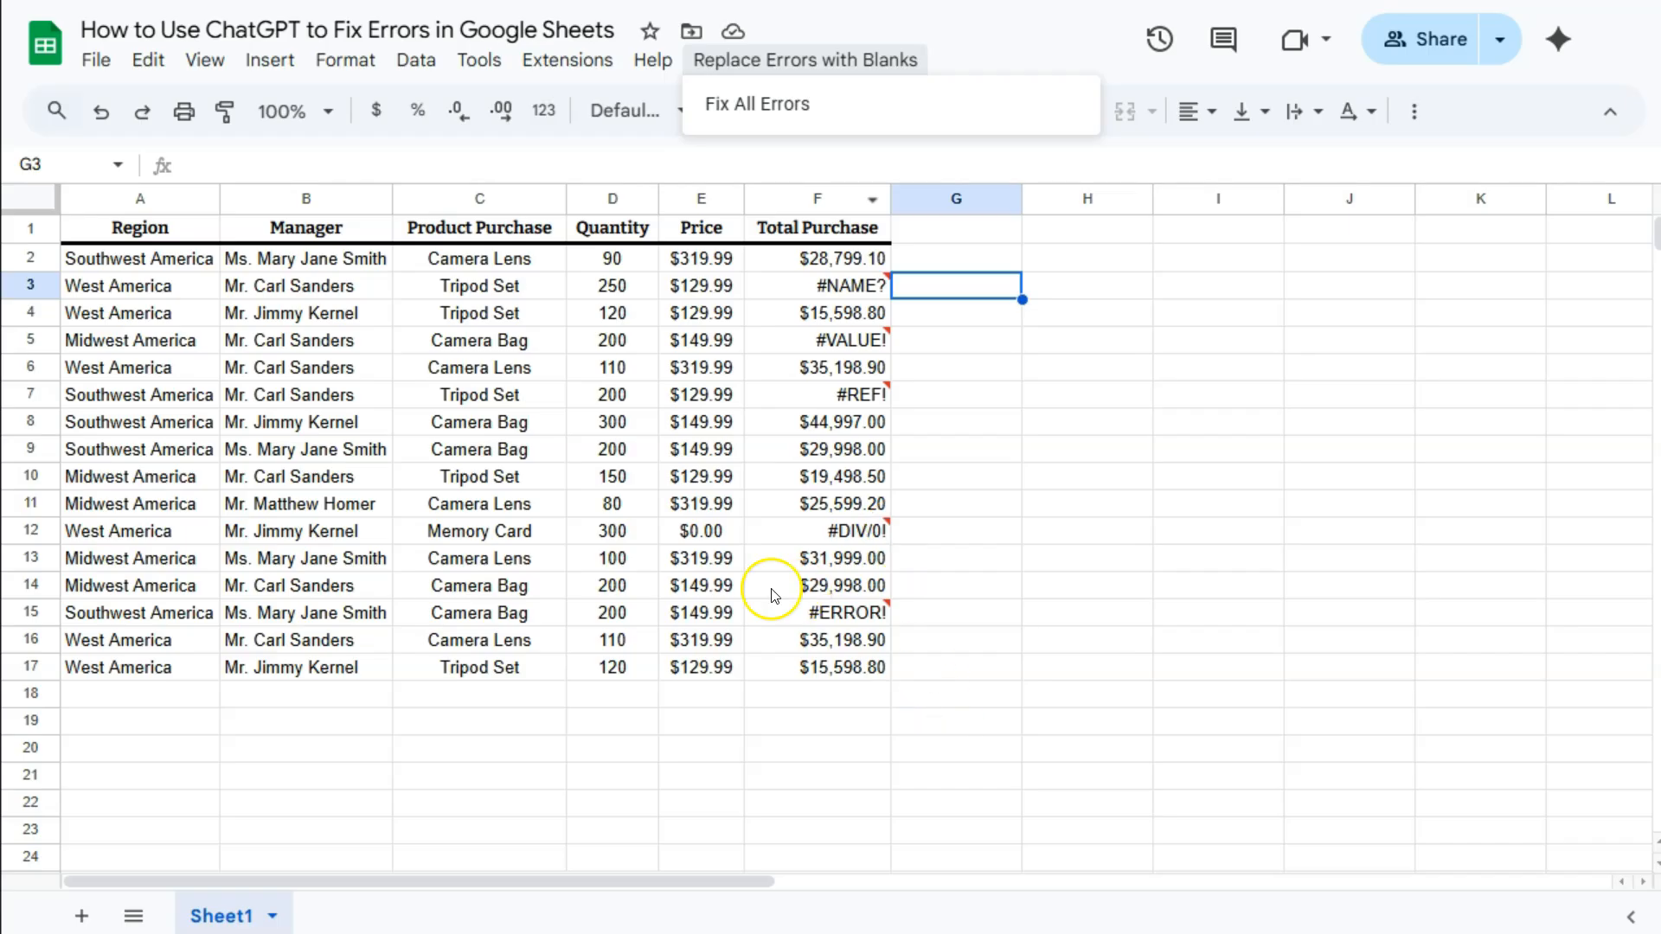
click(744, 103)
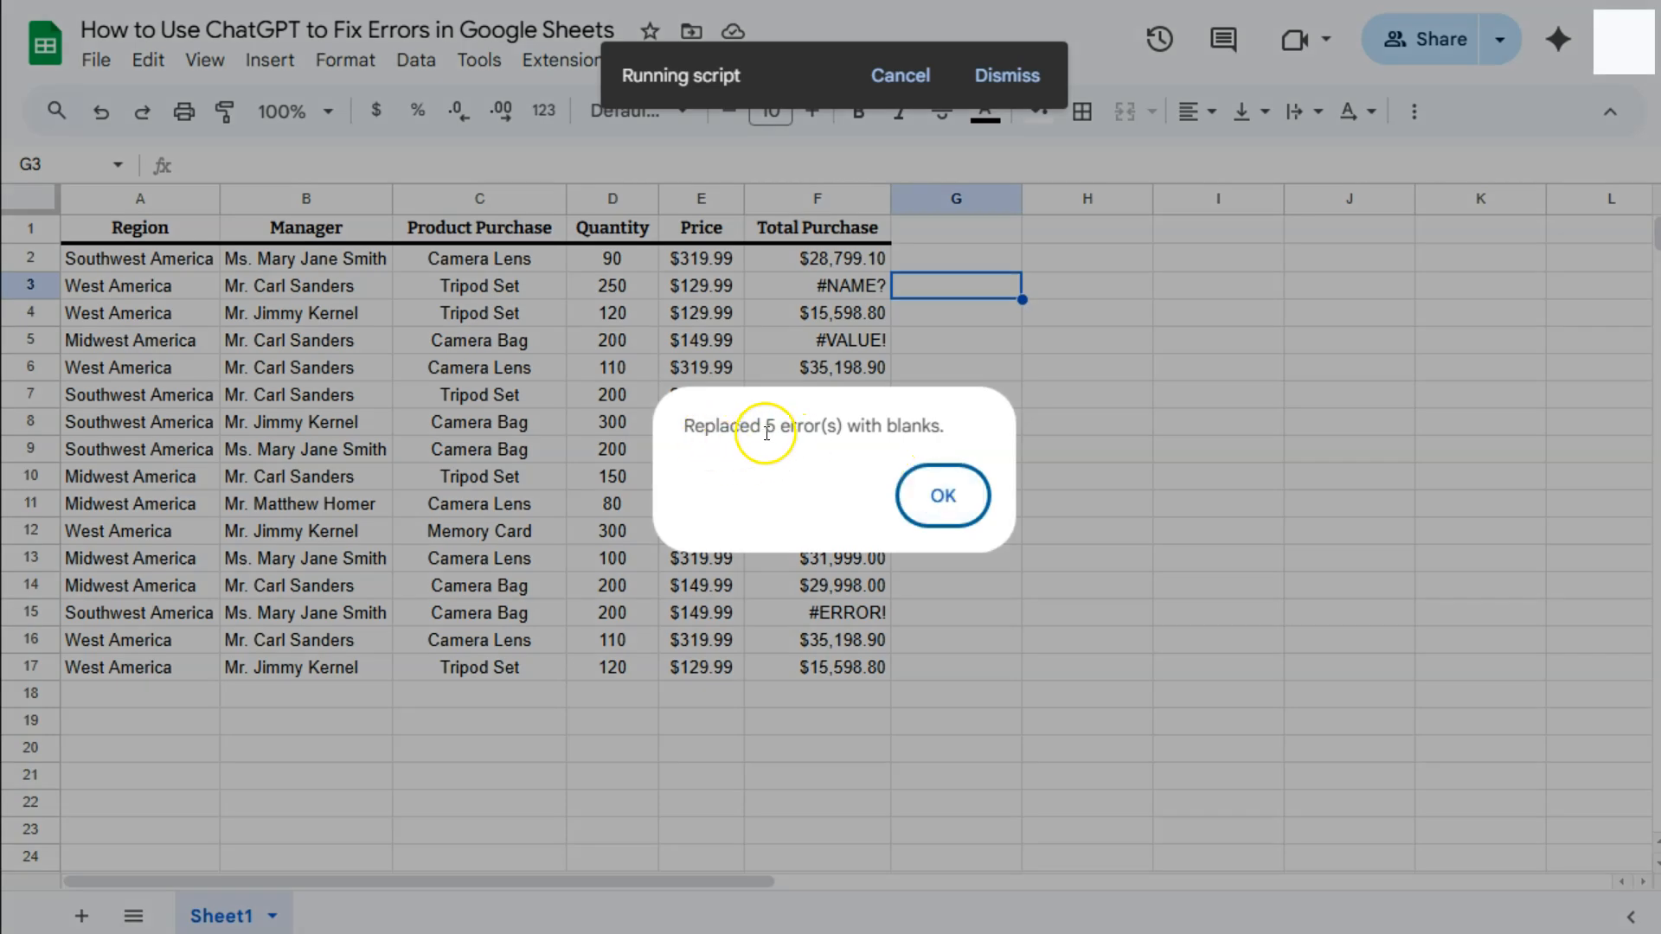
click(947, 499)
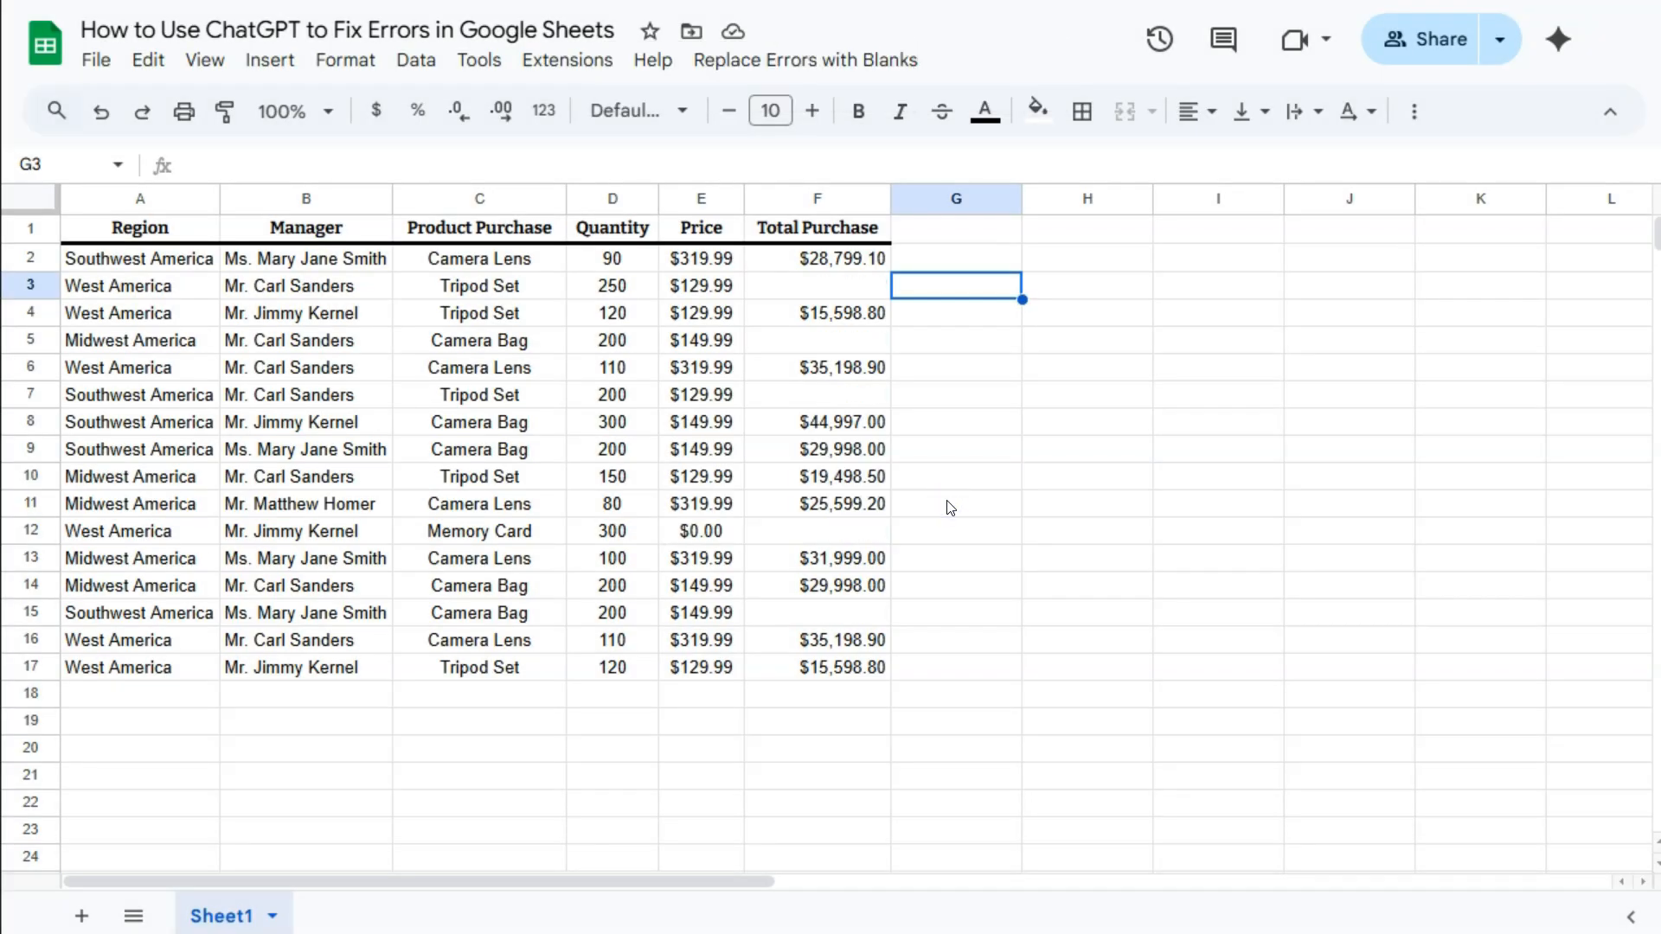
Check the former error cells F3, F5, F7, F12 and F15 in the Total Purchase column for blanks
click(848, 281)
click(851, 347)
click(846, 277)
click(851, 337)
click(848, 286)
click(852, 350)
click(851, 397)
click(851, 531)
click(853, 611)
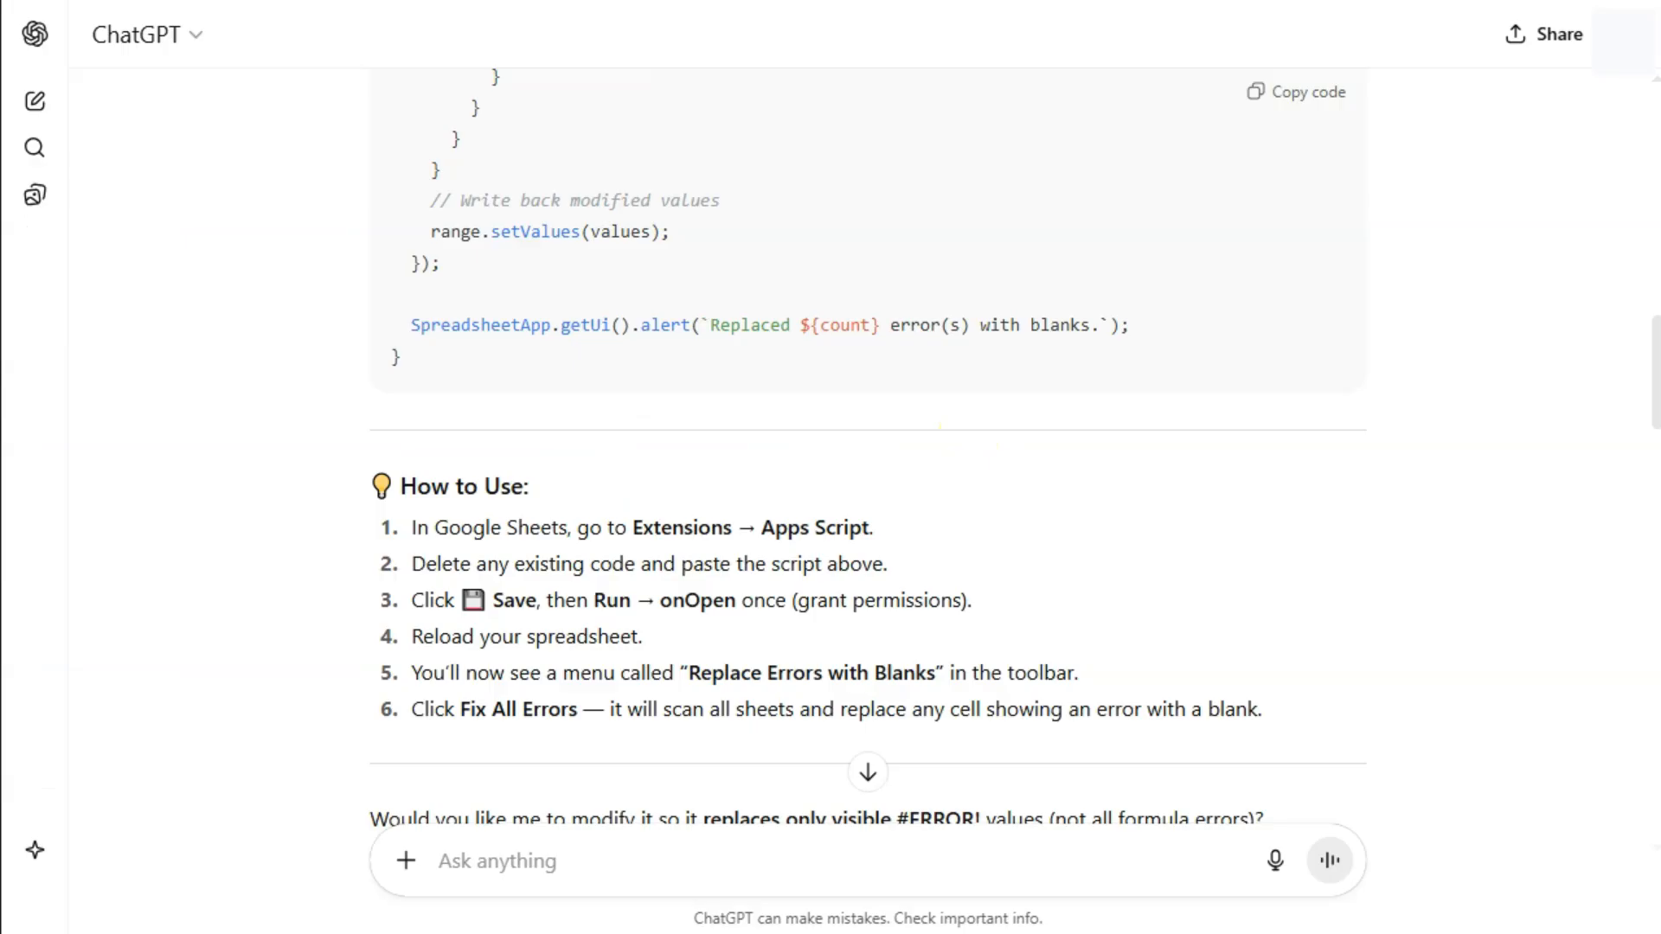
Switch to ChatGPT and copy the updated script that replaces errors with the word "INVALID"
click(493, 56)
scroll(704, 456, down, 2)
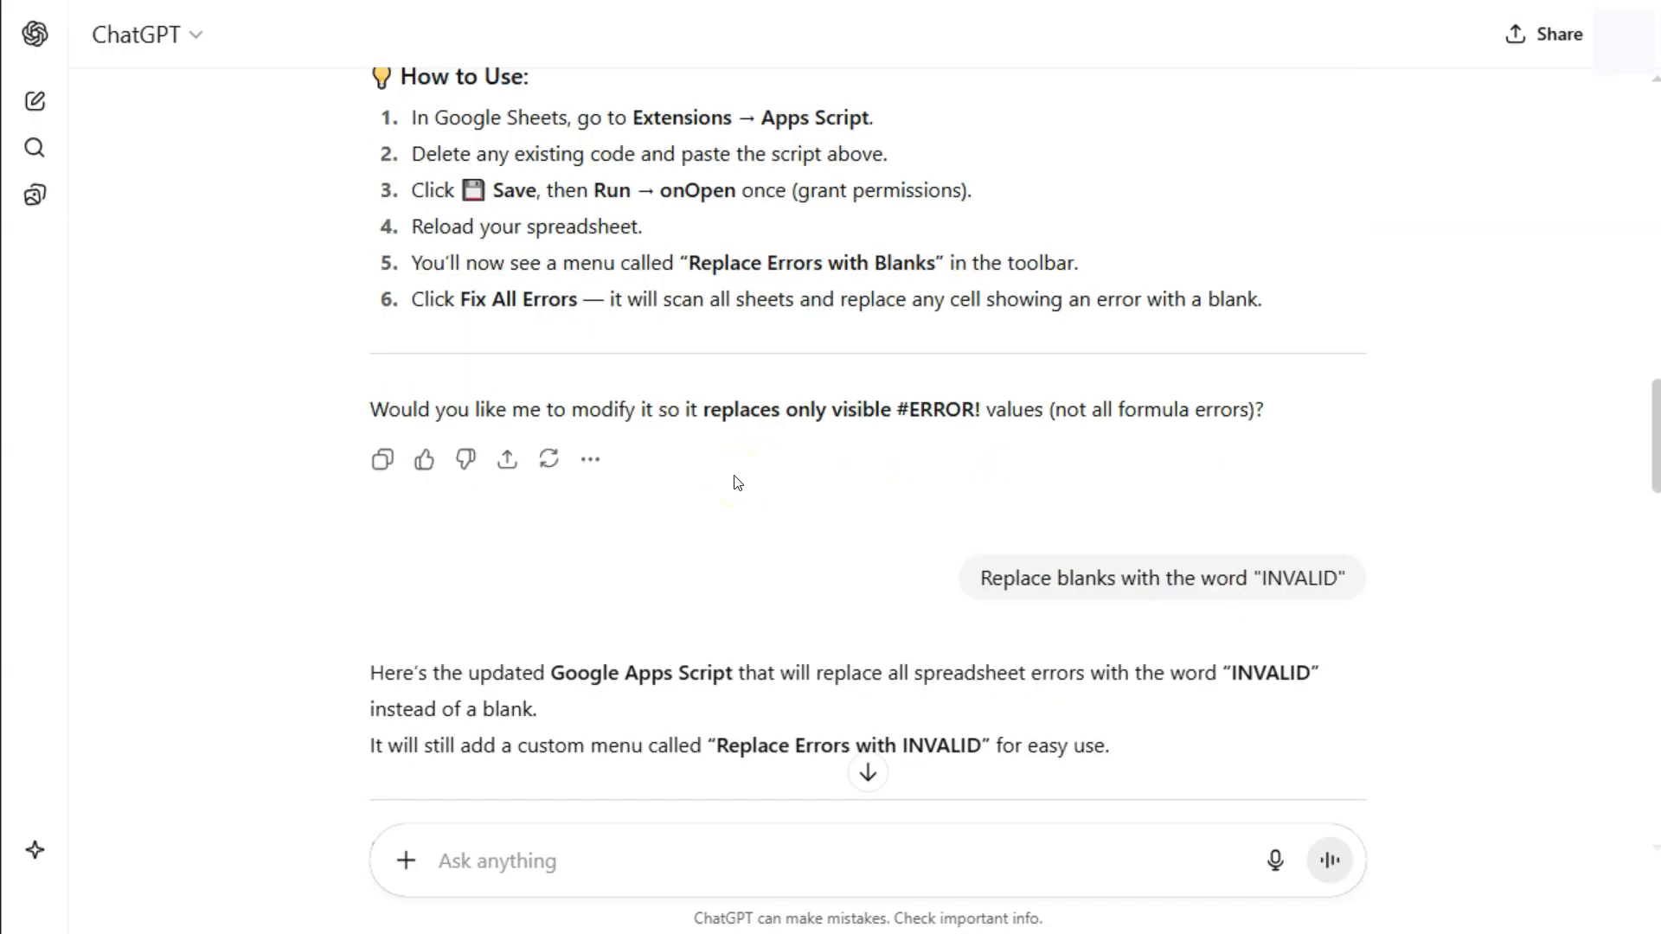
scroll(736, 481, down, 1)
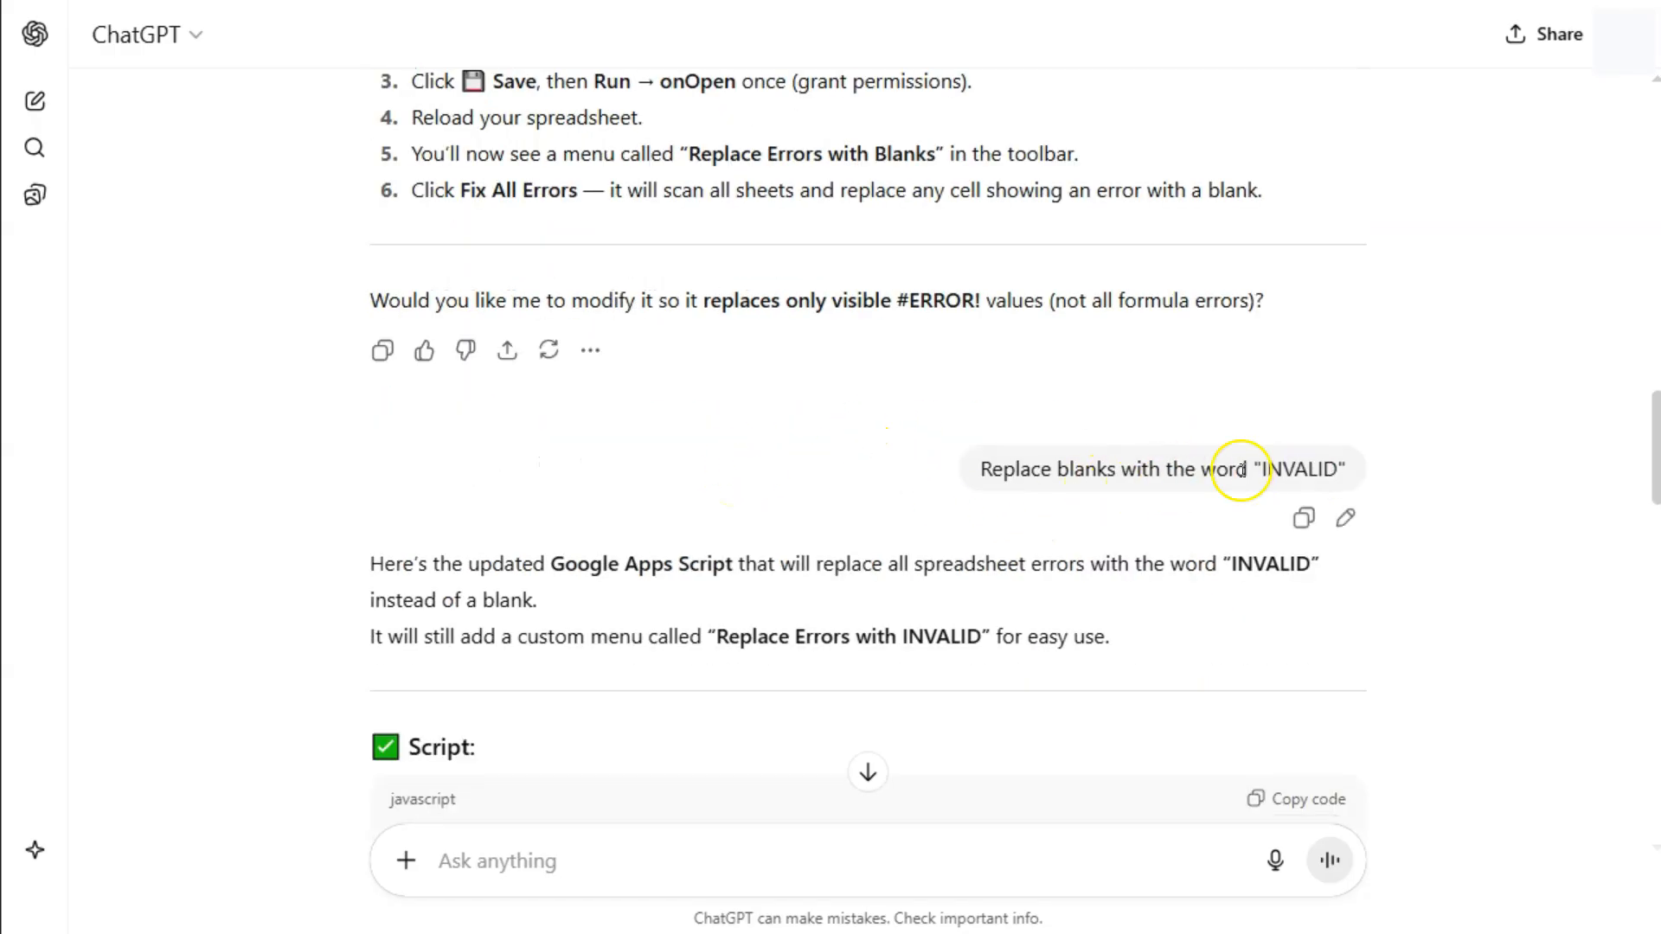
scroll(823, 532, down, 1)
scroll(822, 537, down, 2)
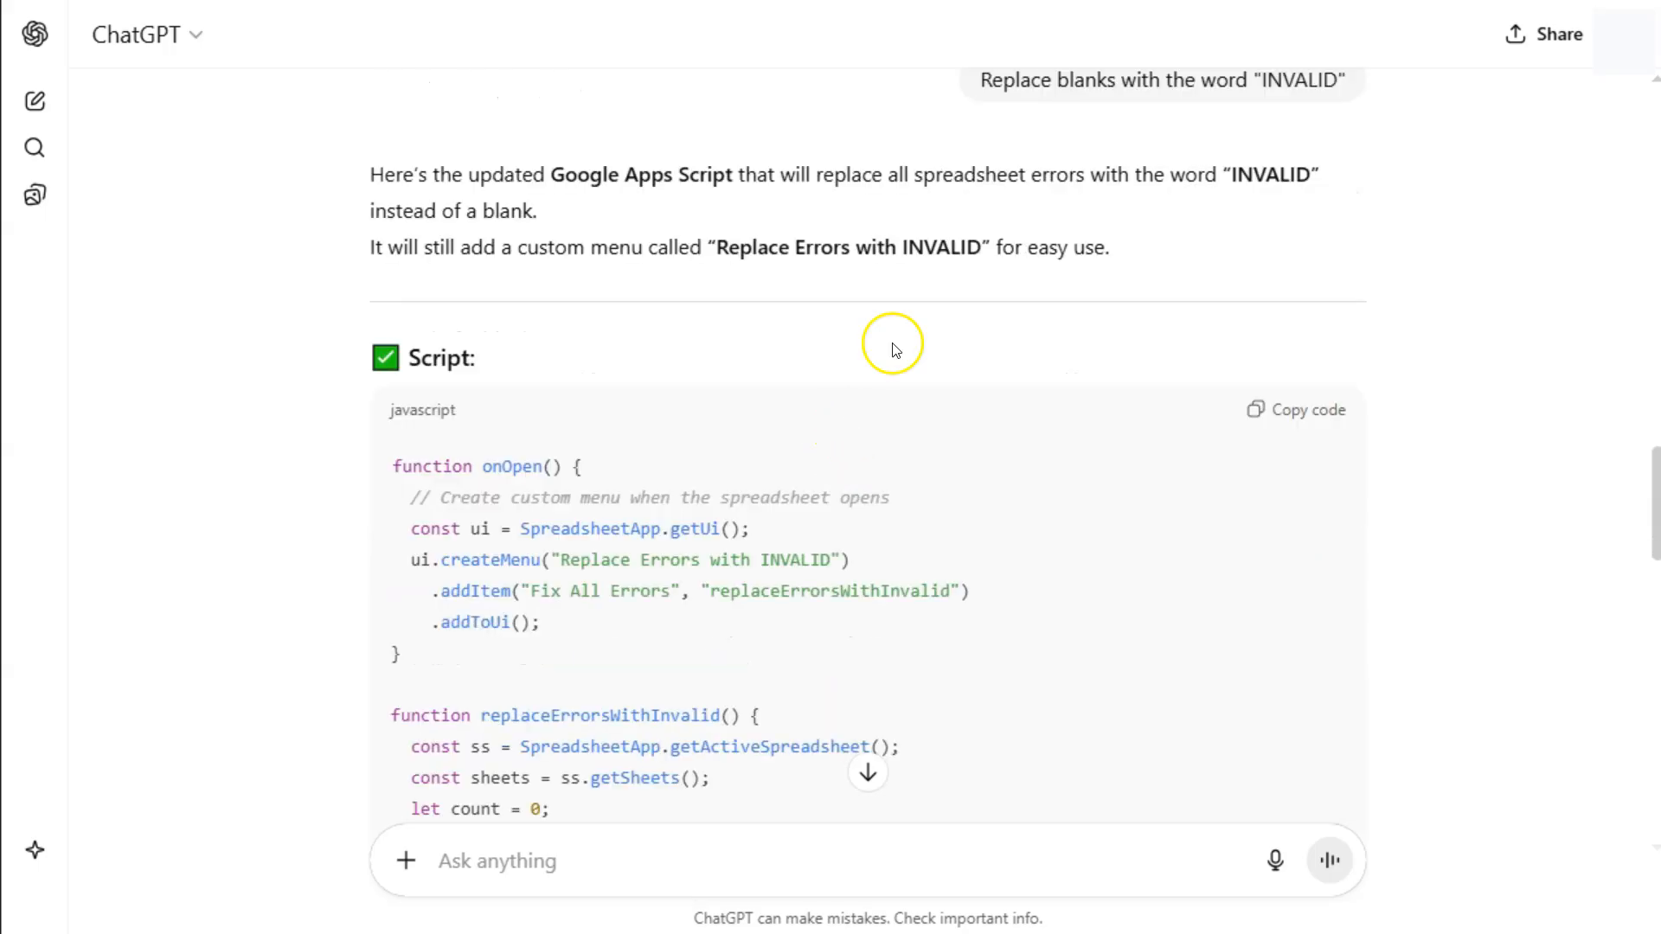
scroll(970, 429, down, 2)
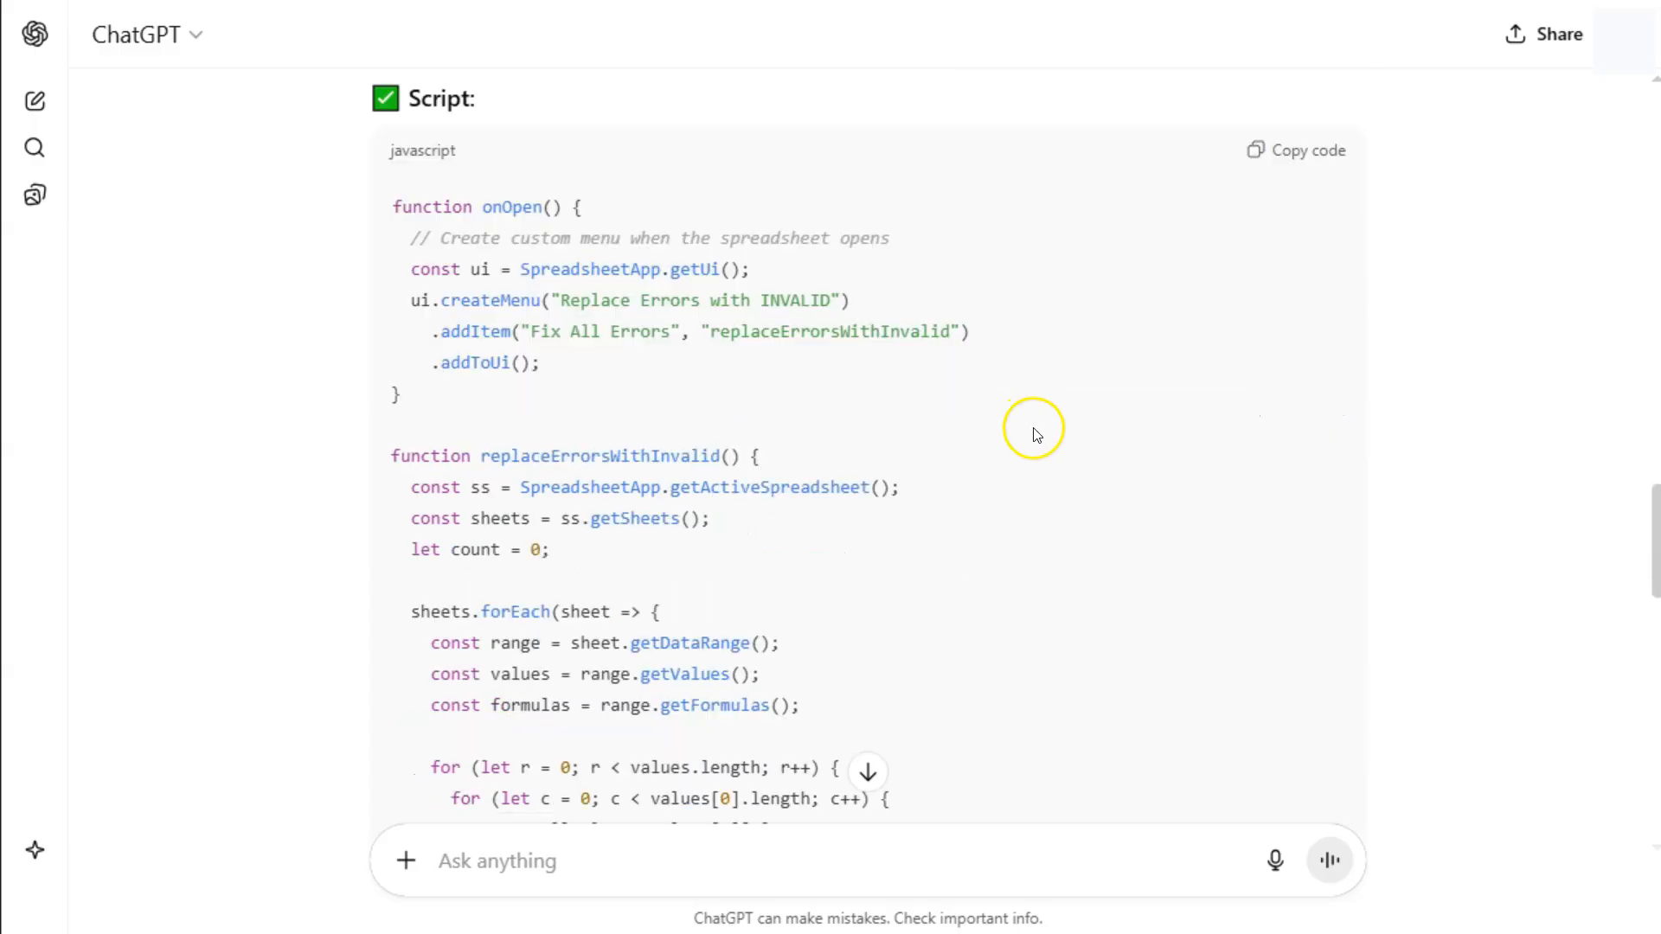
click(1277, 156)
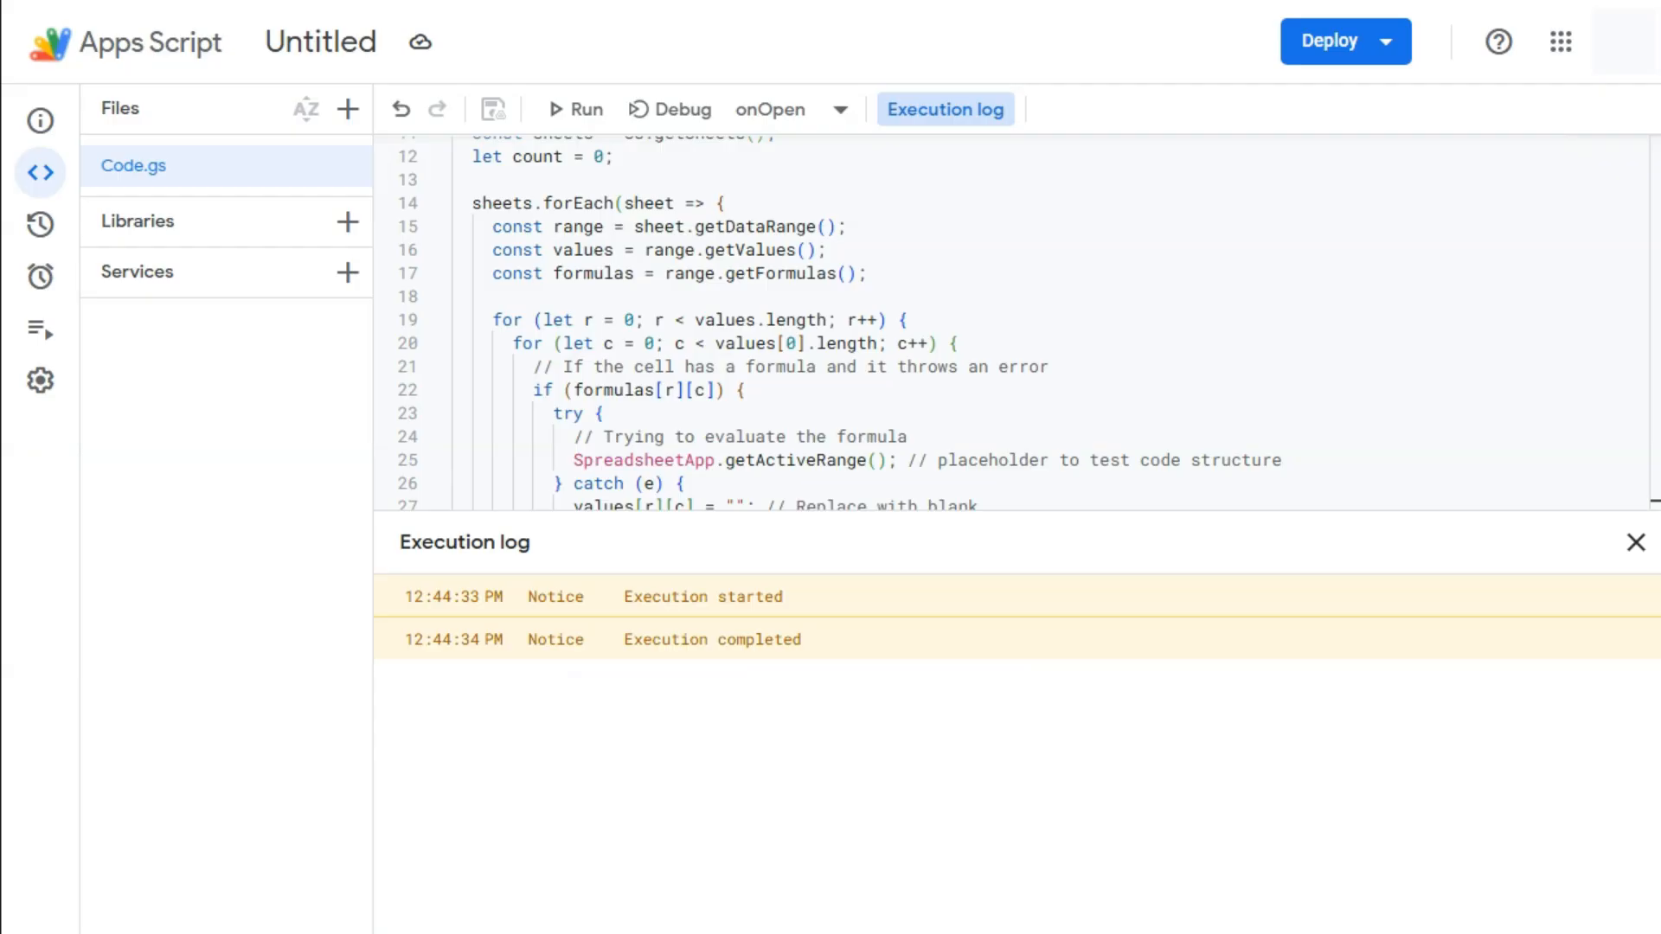
Replace all the code in the Apps Script file Code.gs with the copied INVALID script, and save and run onOpen
click(777, 286)
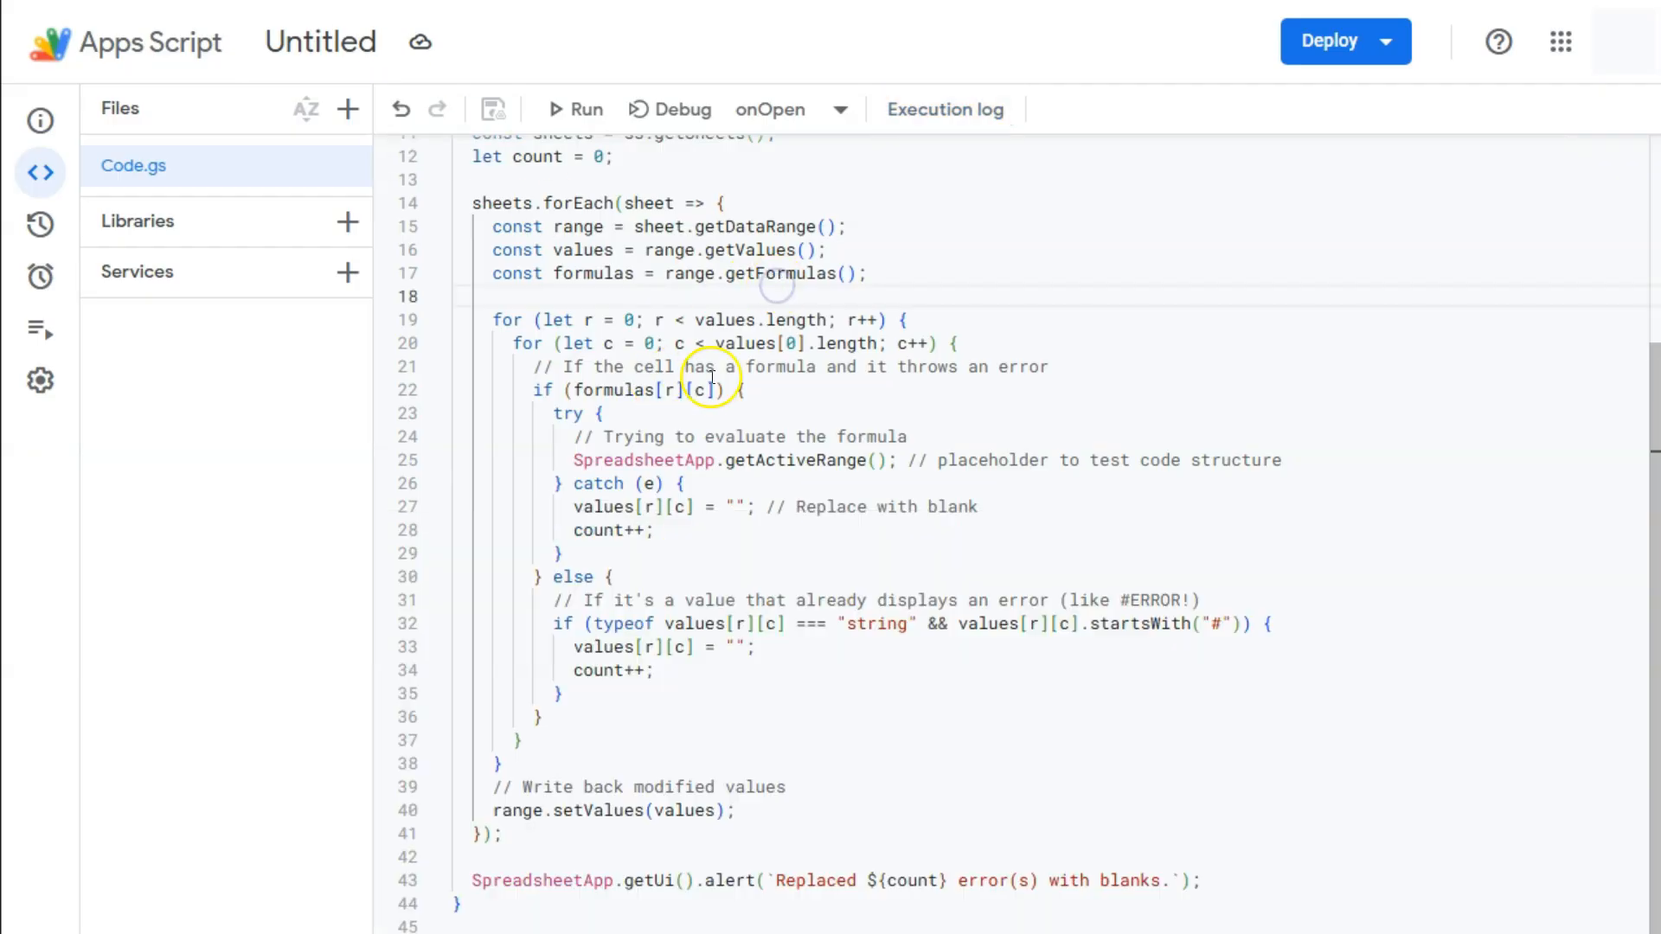
key(ctrl+a)
click(761, 343)
key(ctrl+a)
key(Delete)
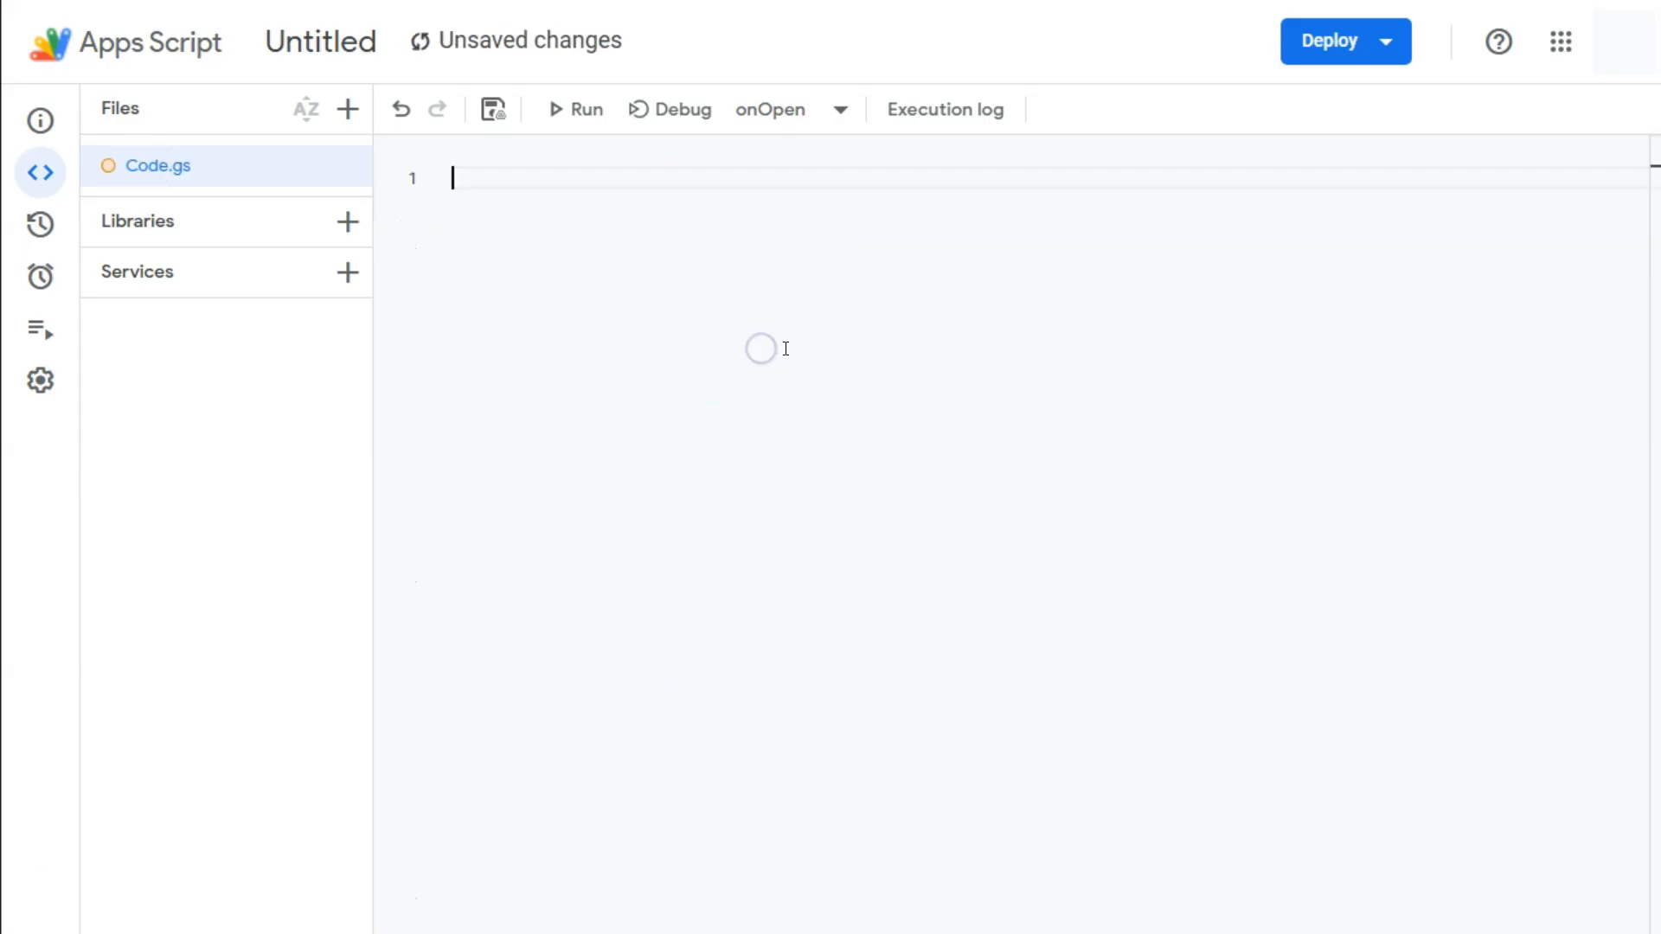
key(ctrl+v)
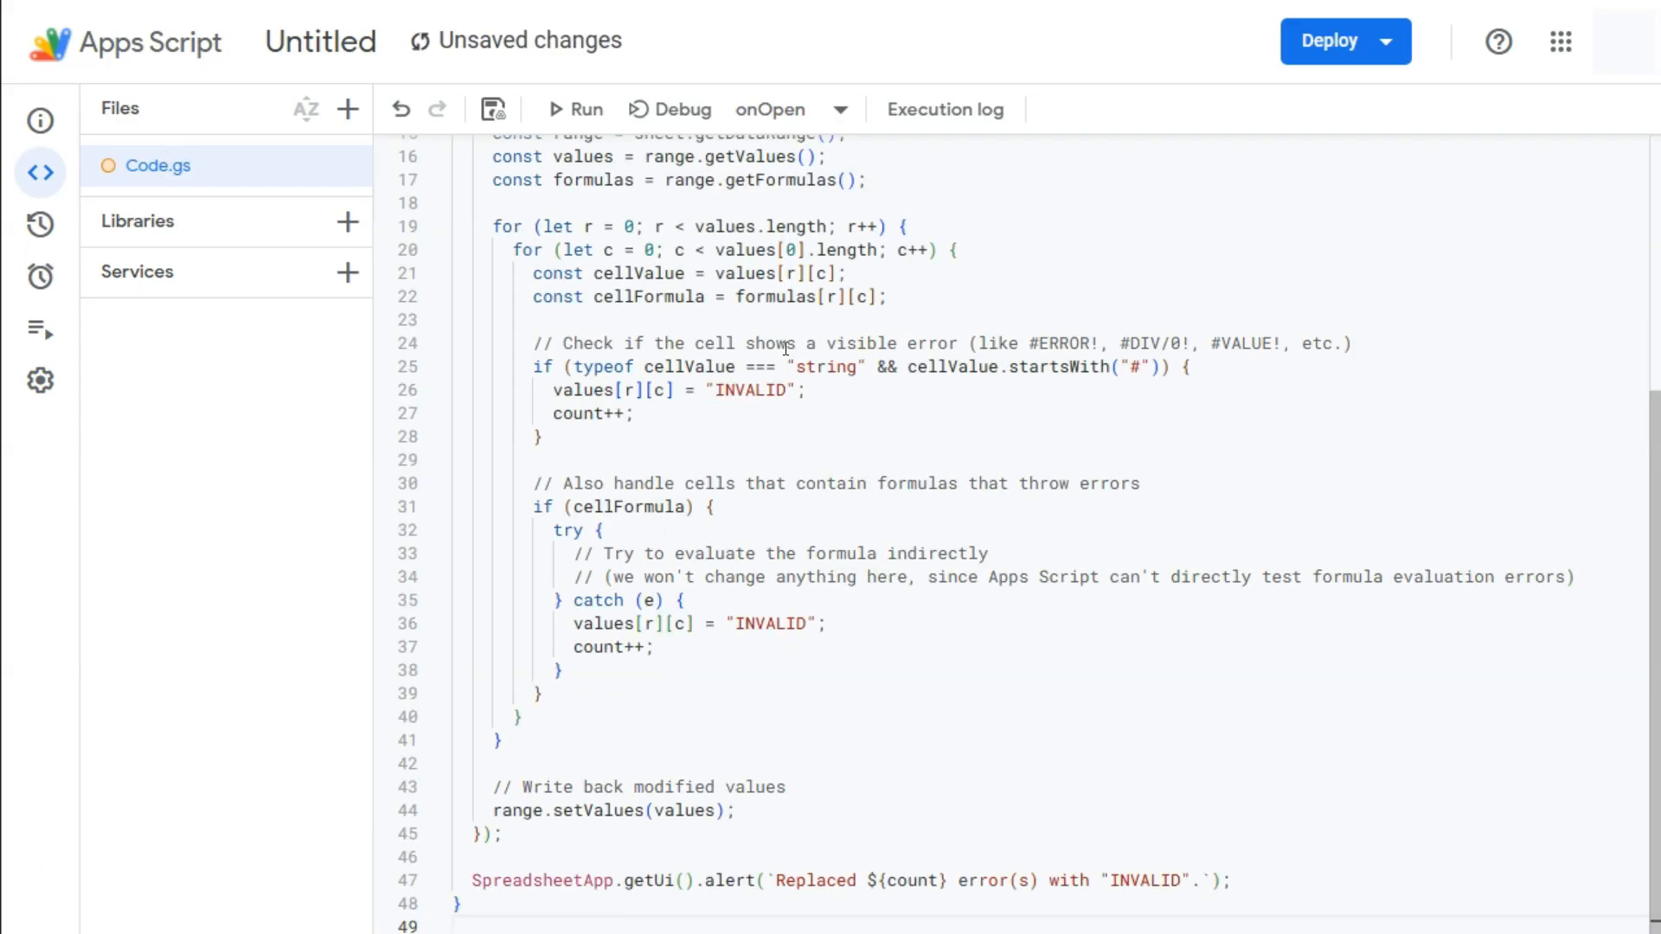
click(494, 109)
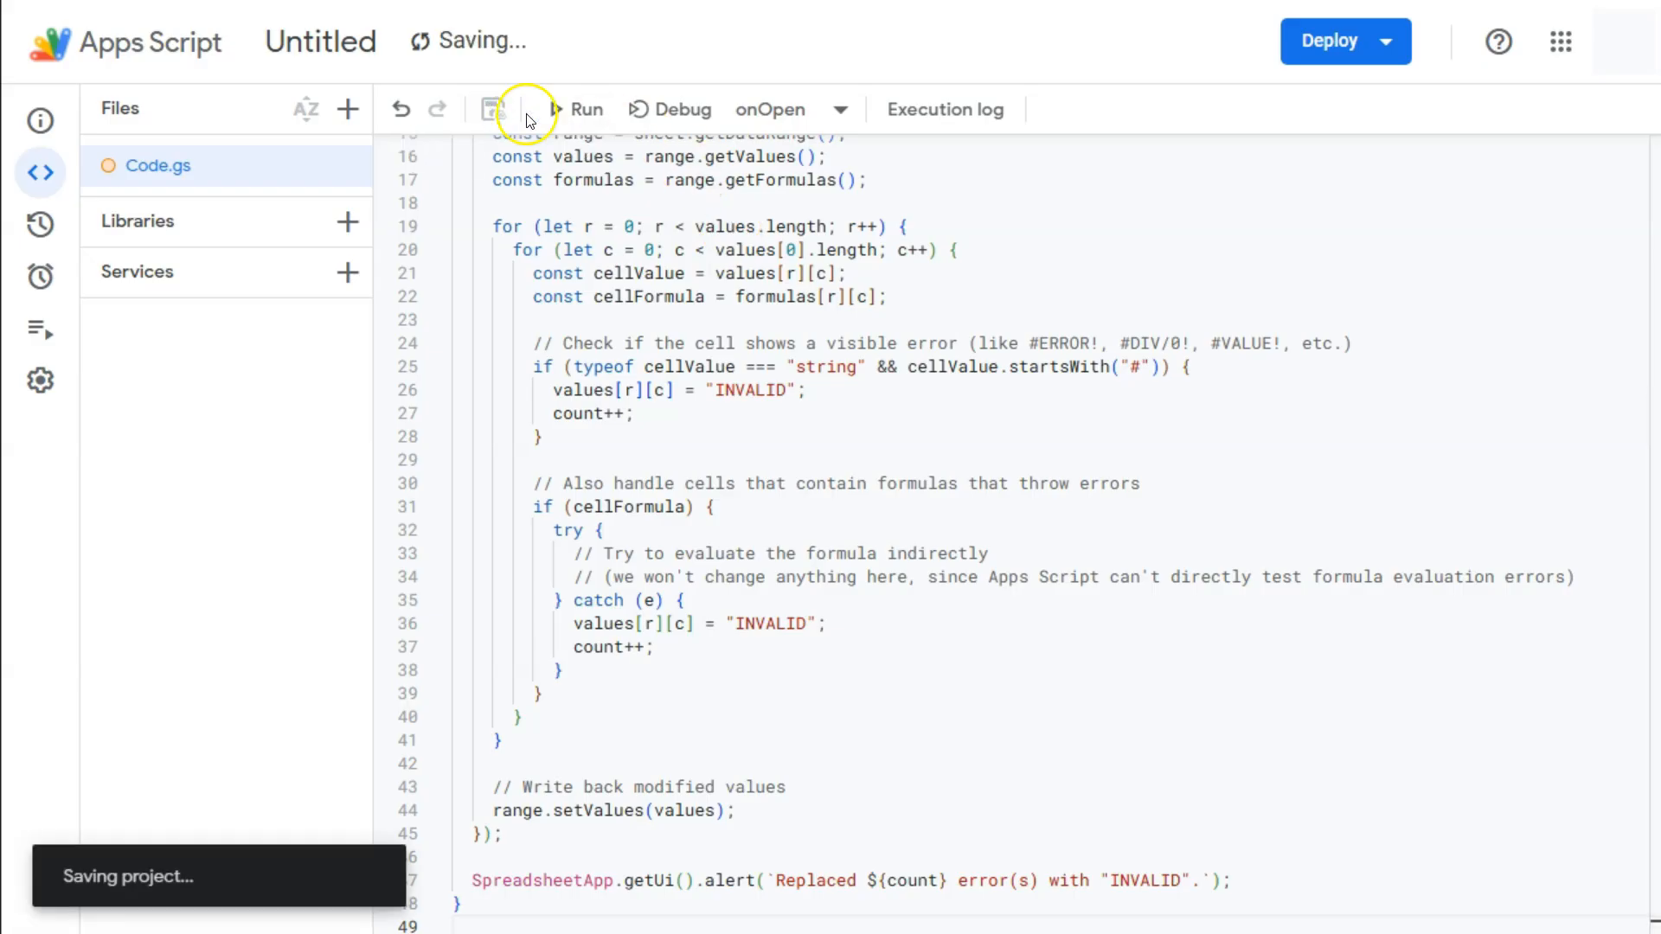
click(576, 112)
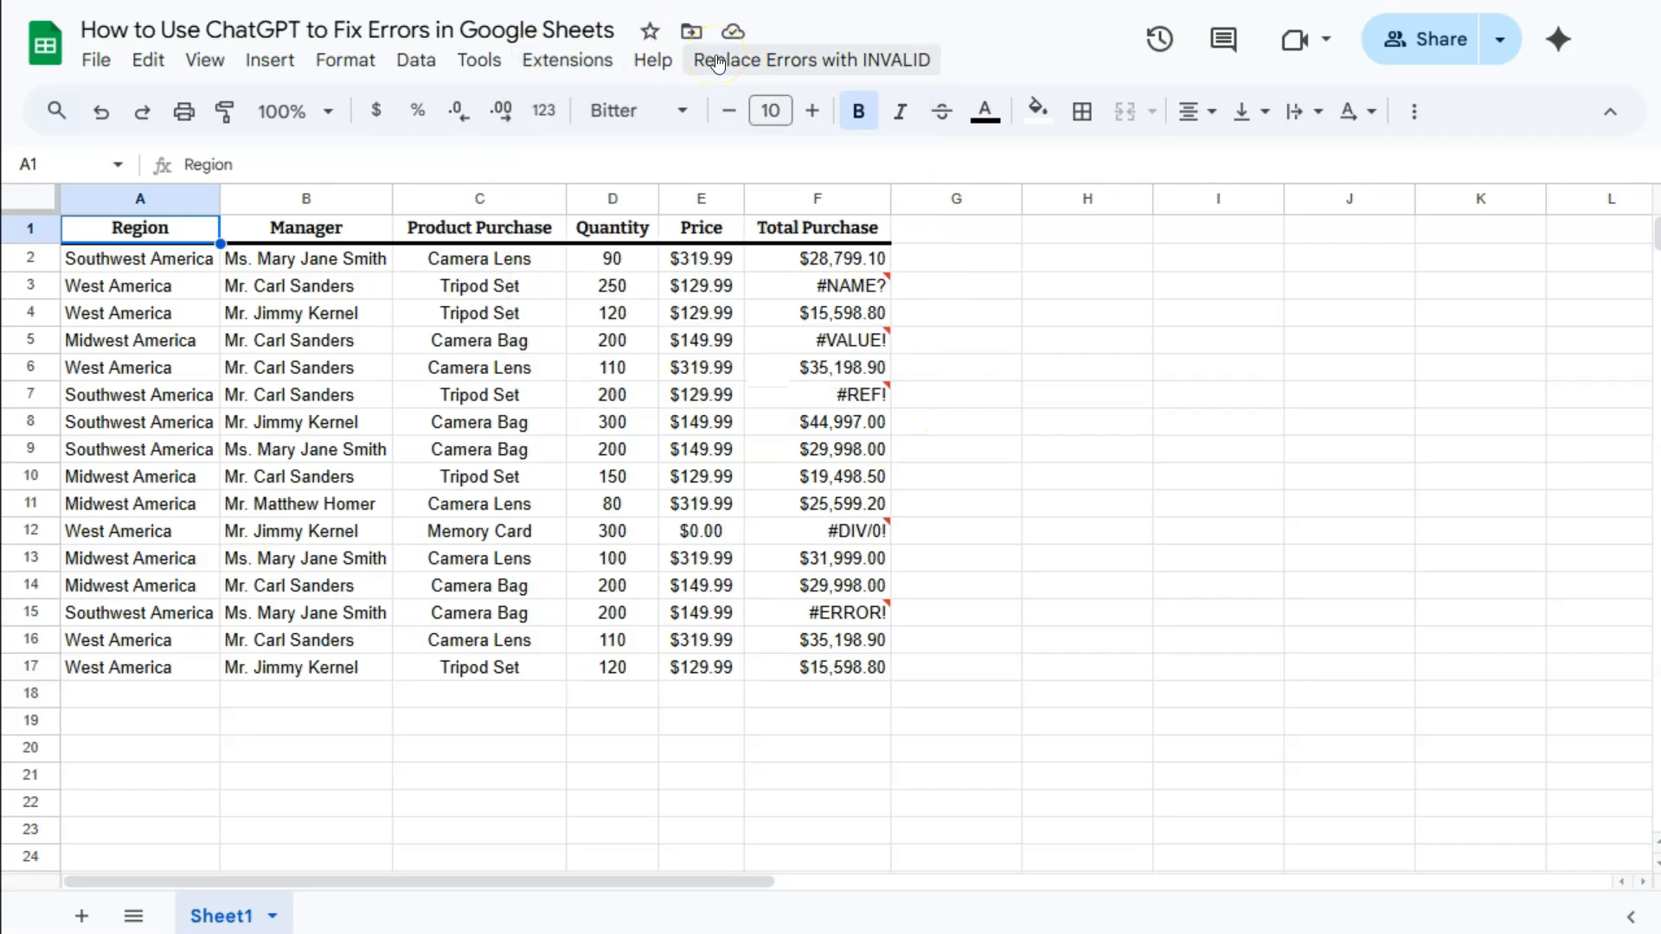
In the spreadsheet, run the Fix All Errors command of Replace Errors with INVALID and close its completion message
click(861, 61)
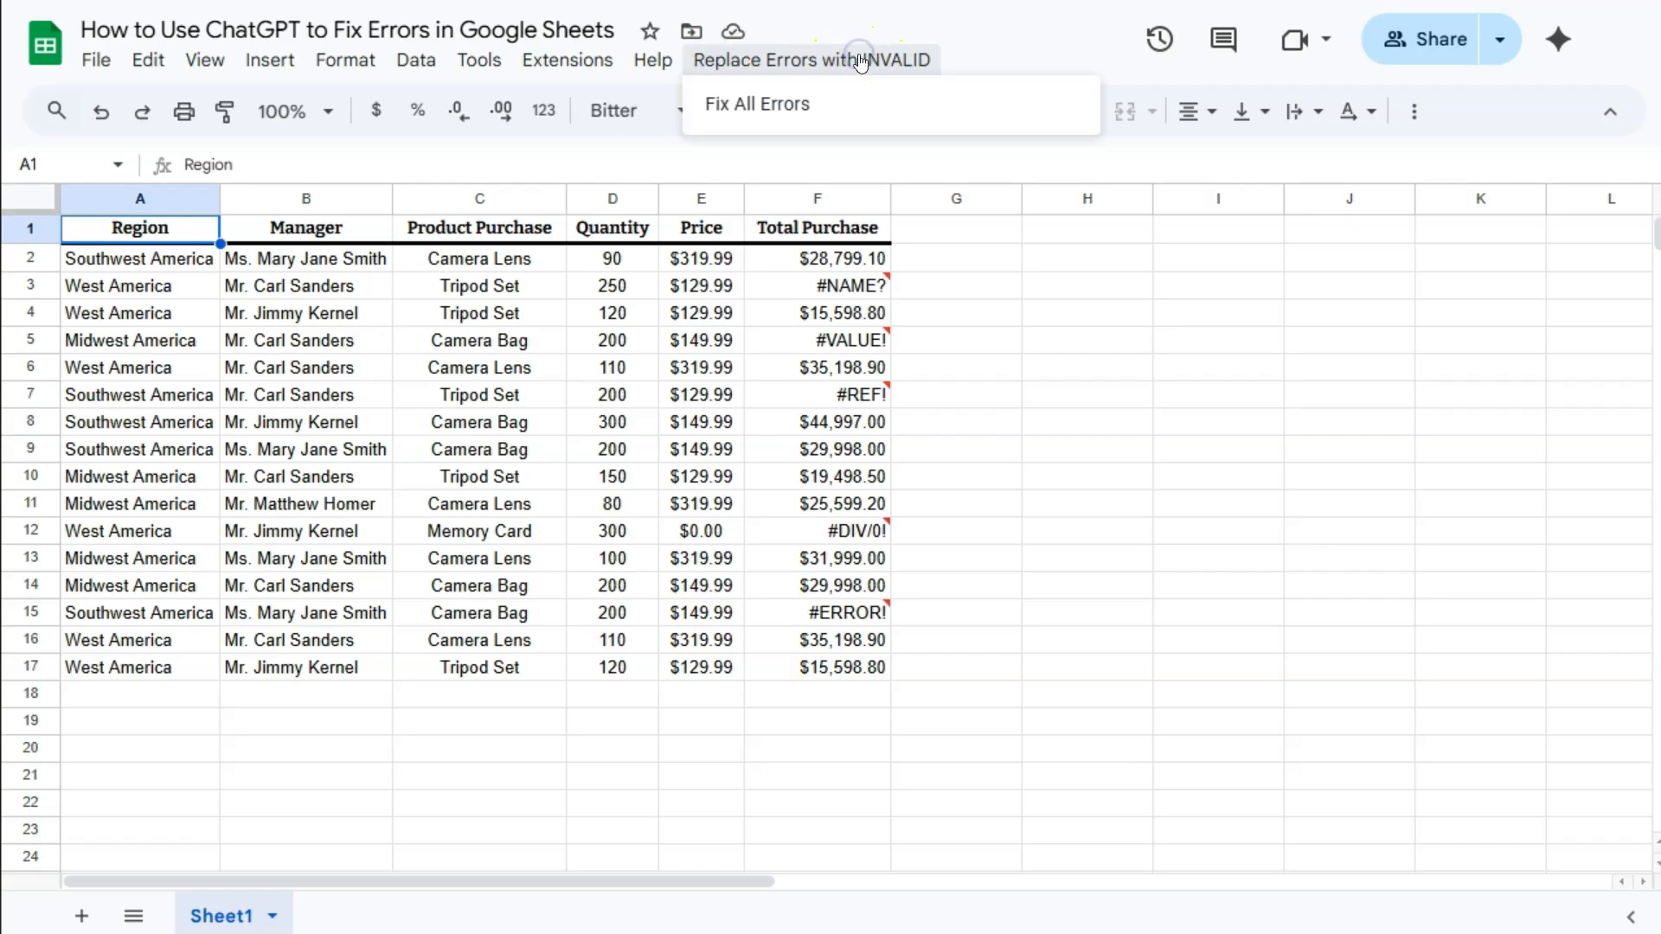
click(757, 106)
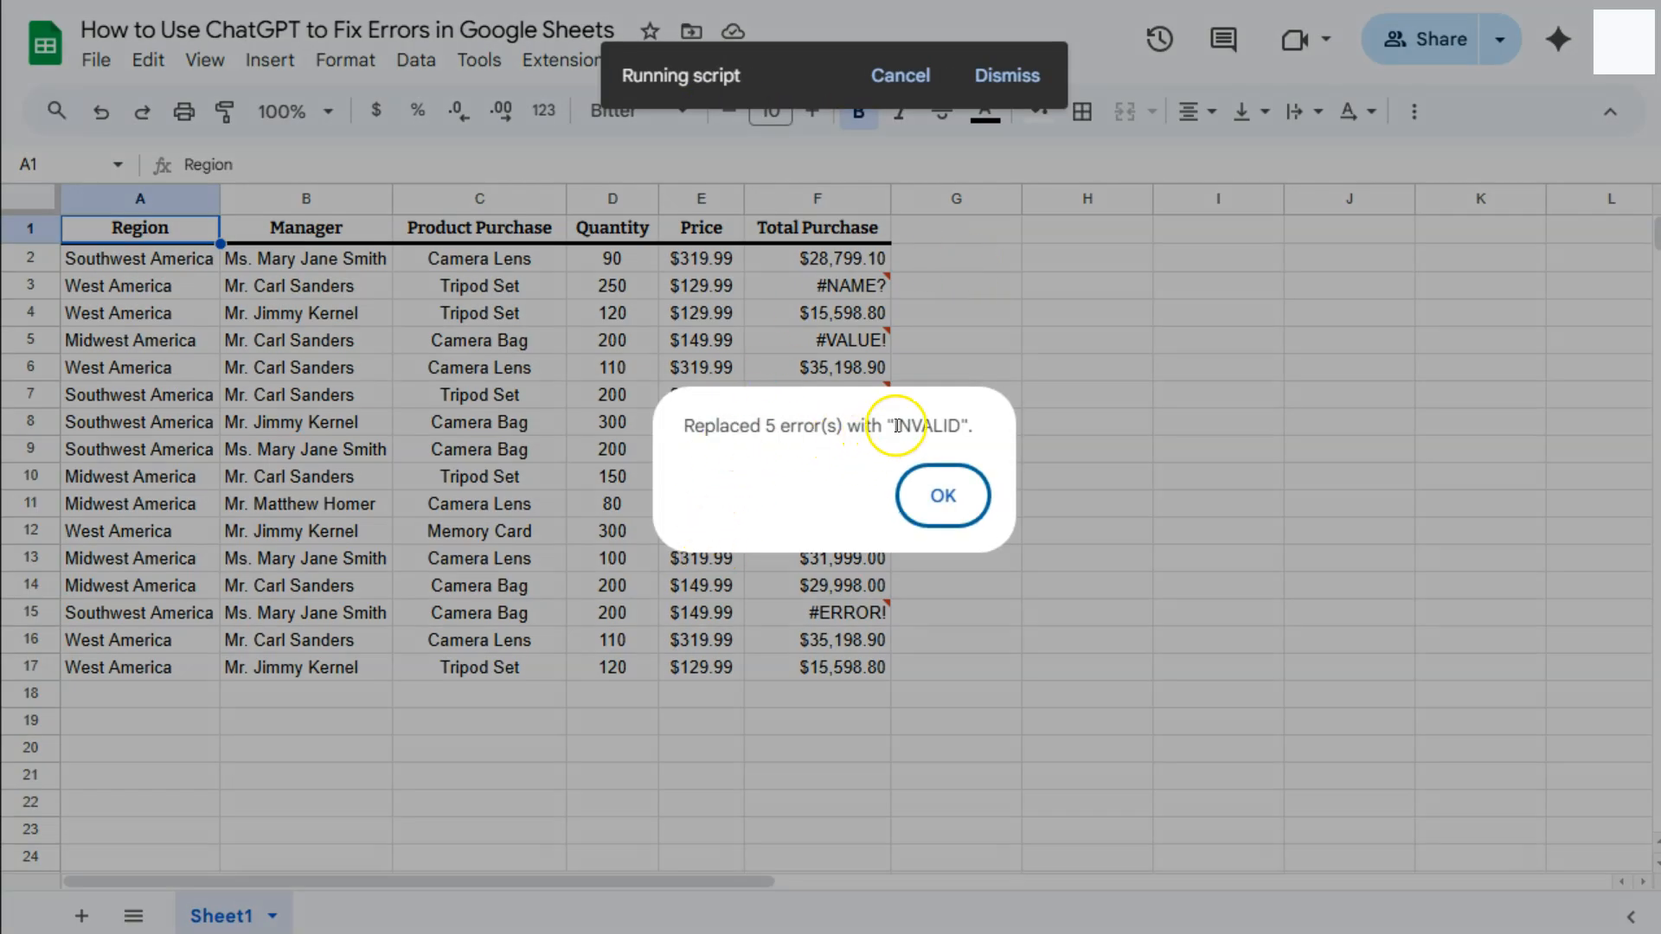
click(944, 497)
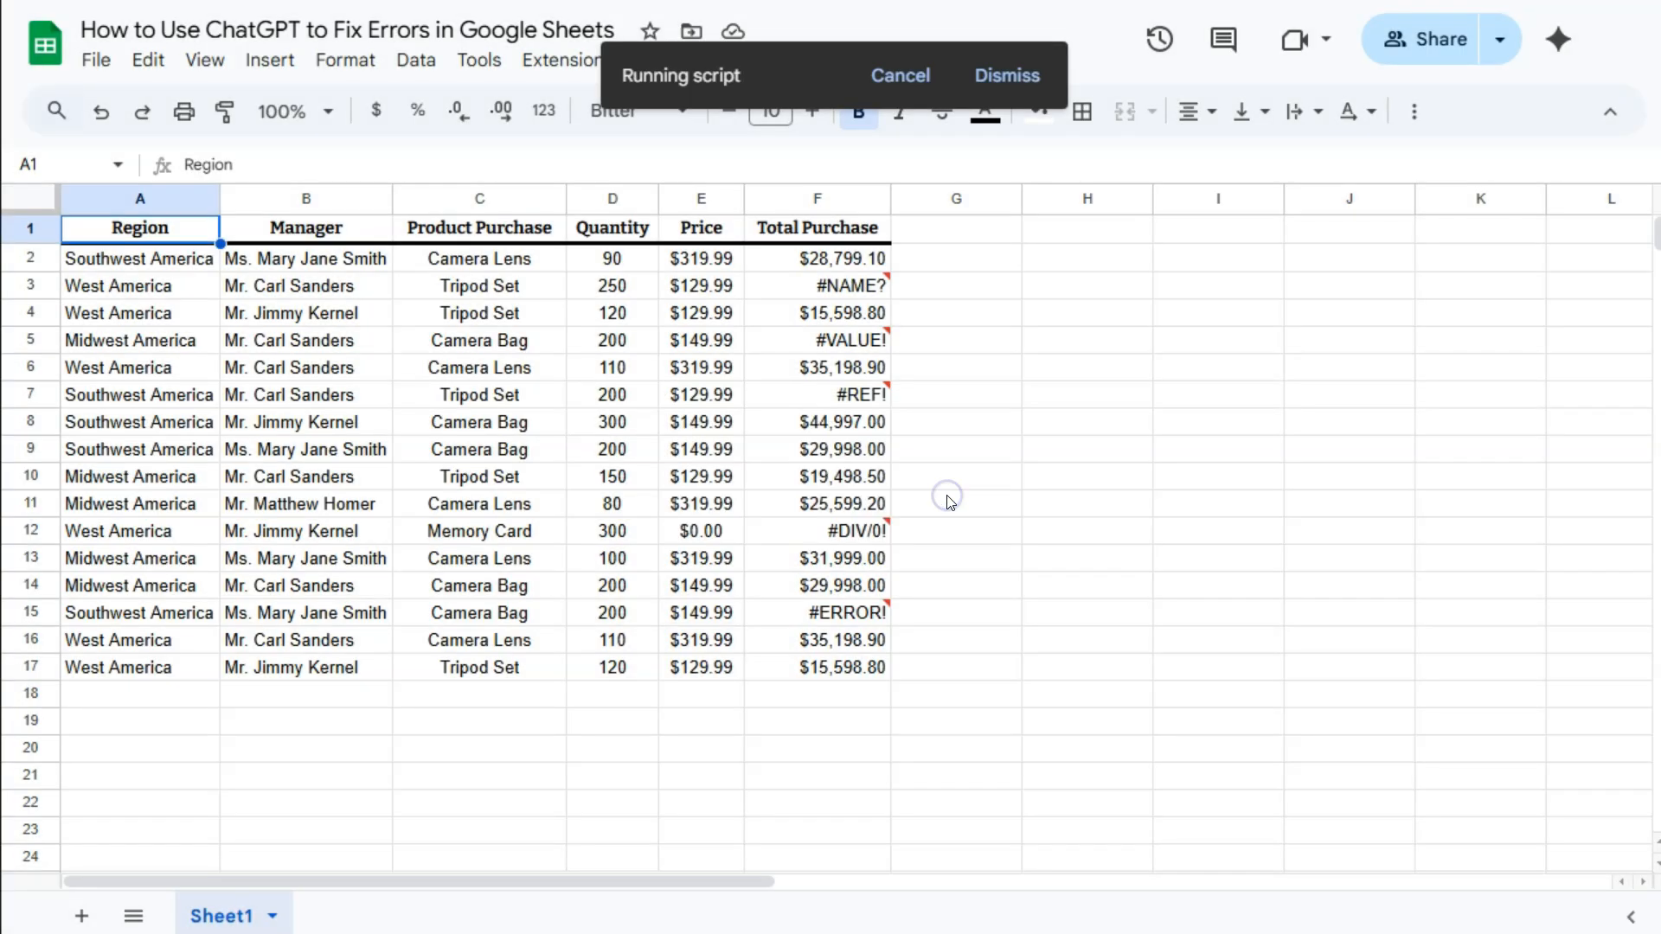
Check cells F3, F5, F7, F12 and F15 in the Total Purchase column for the word INVALID
click(865, 287)
click(865, 340)
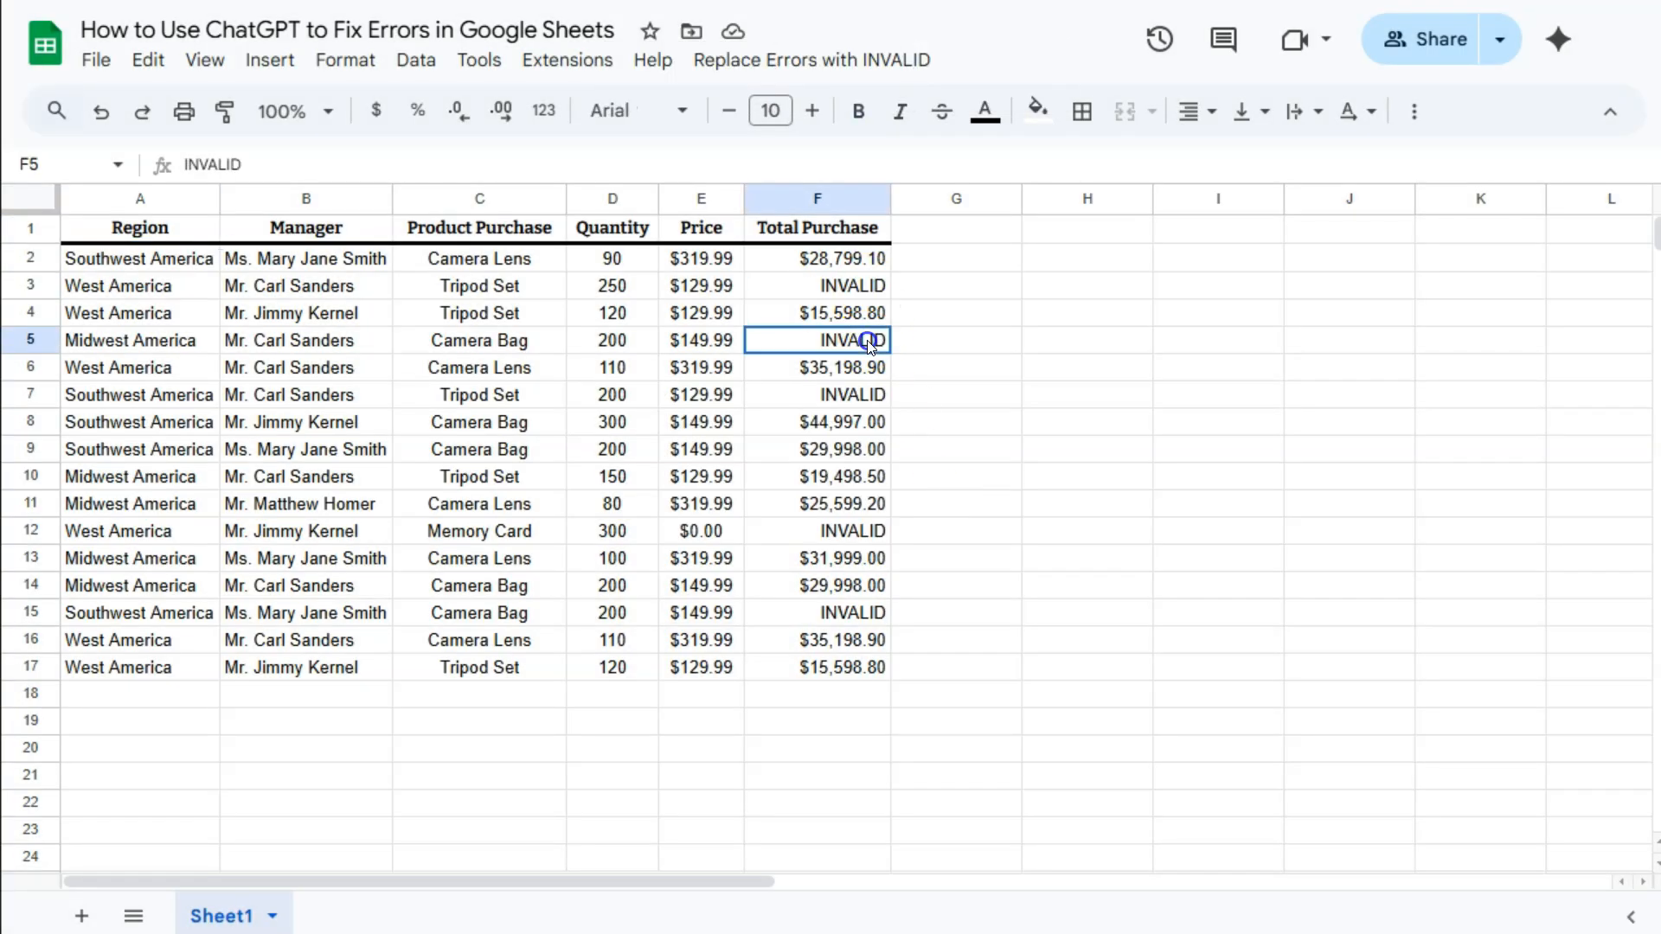
click(872, 396)
click(868, 531)
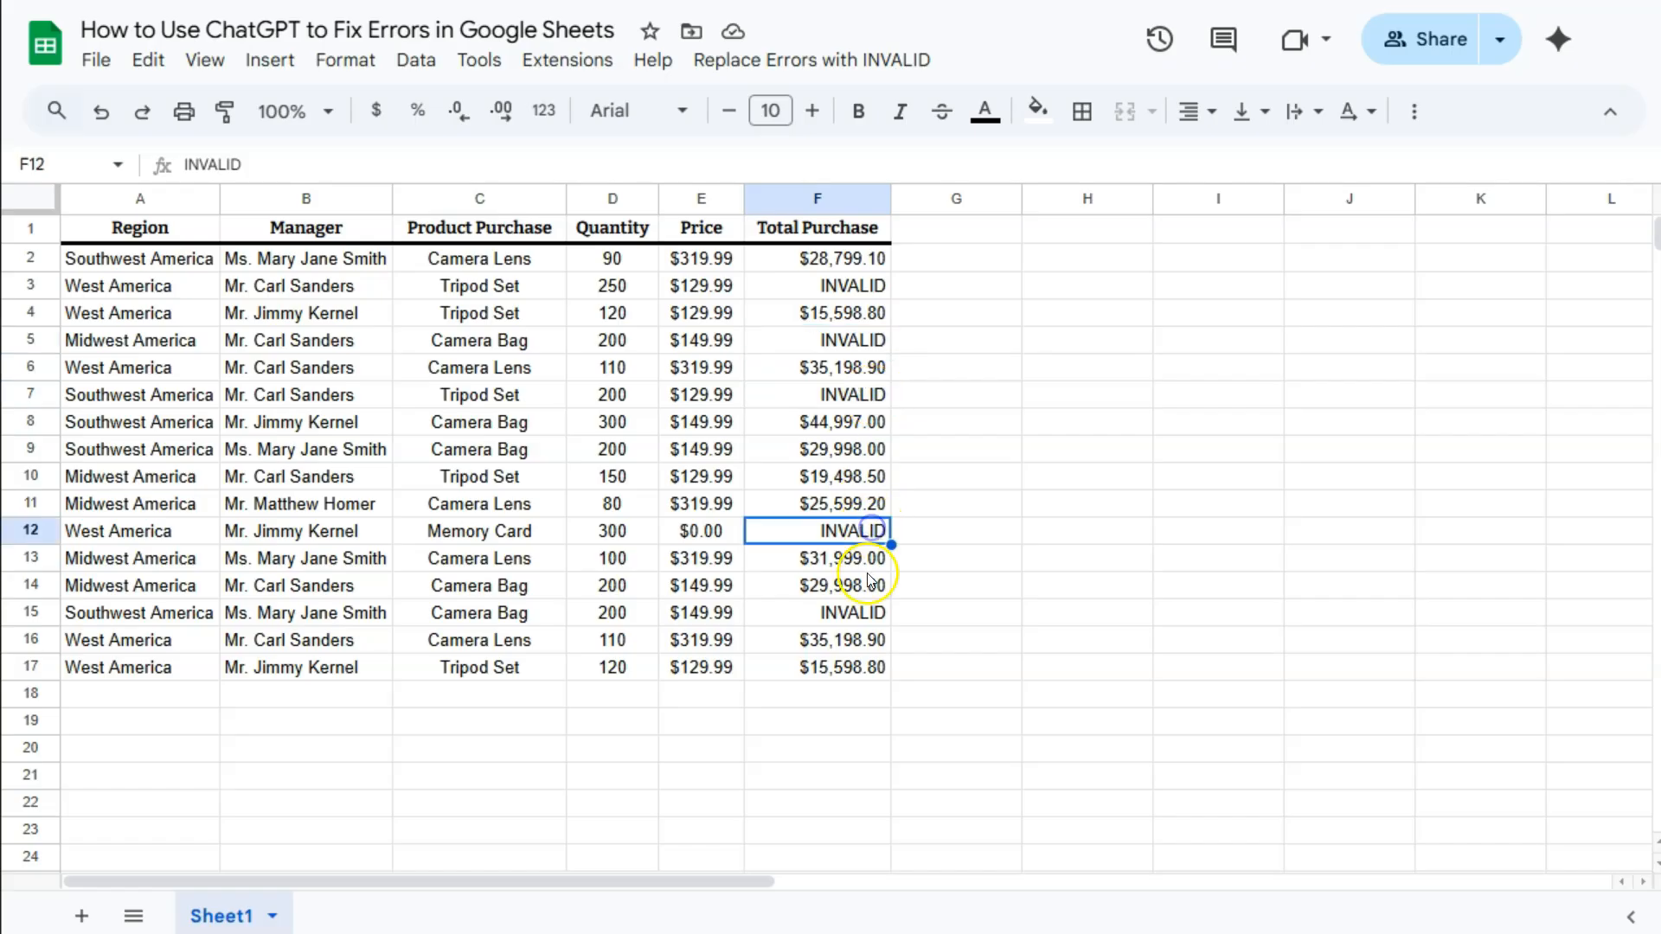
click(870, 613)
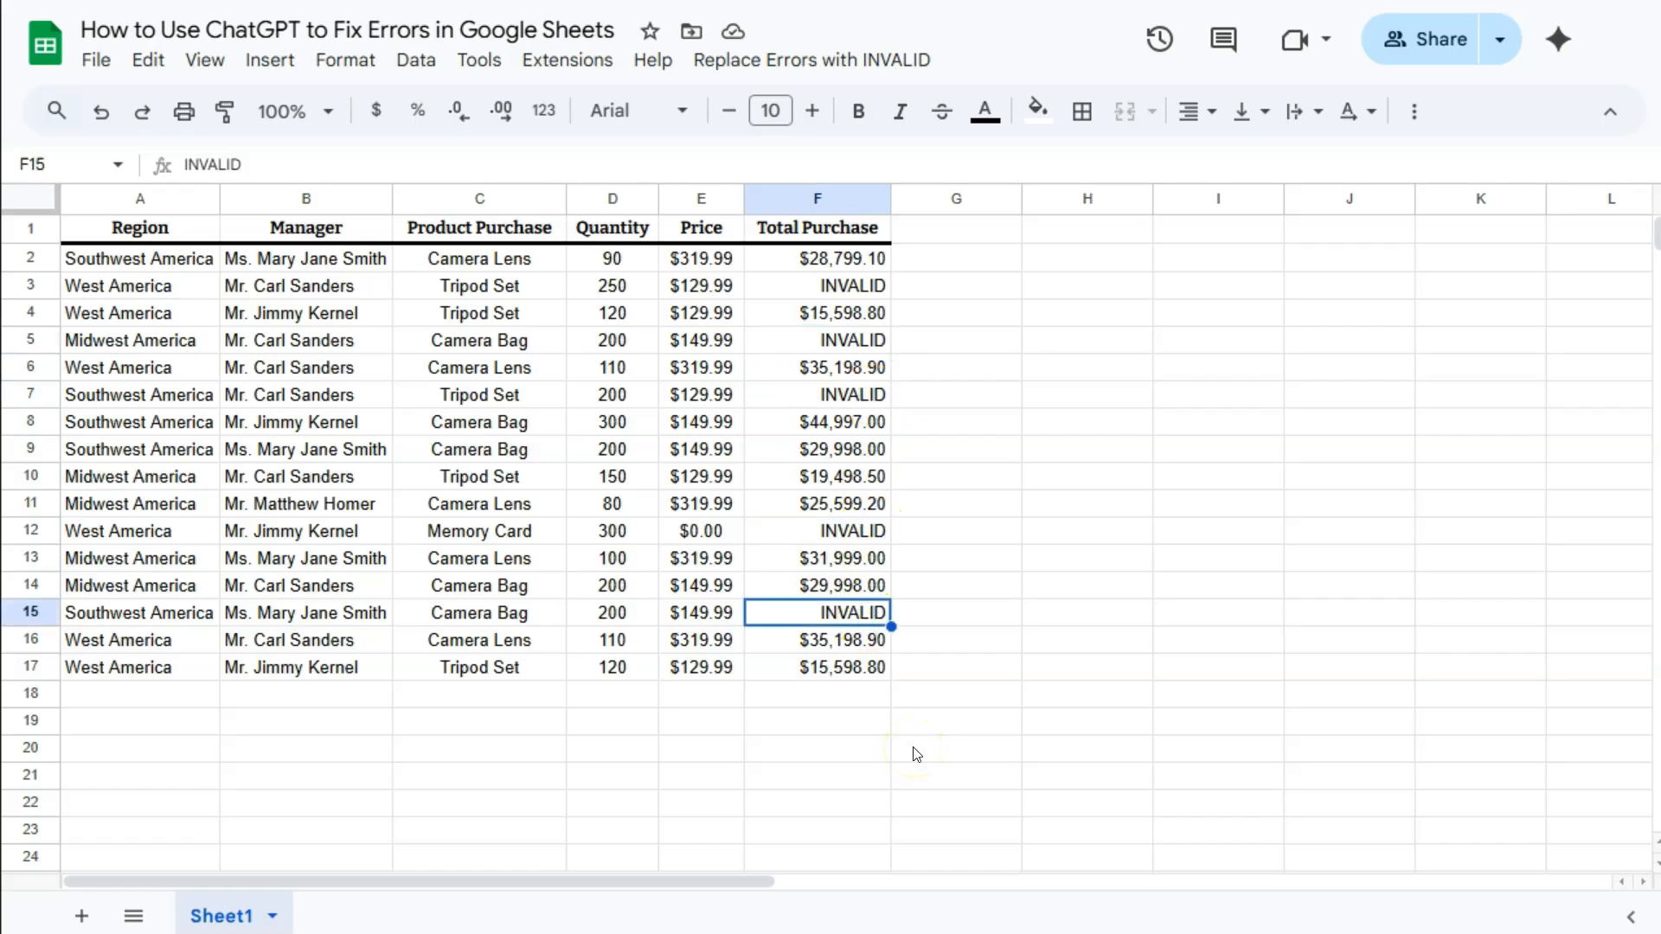